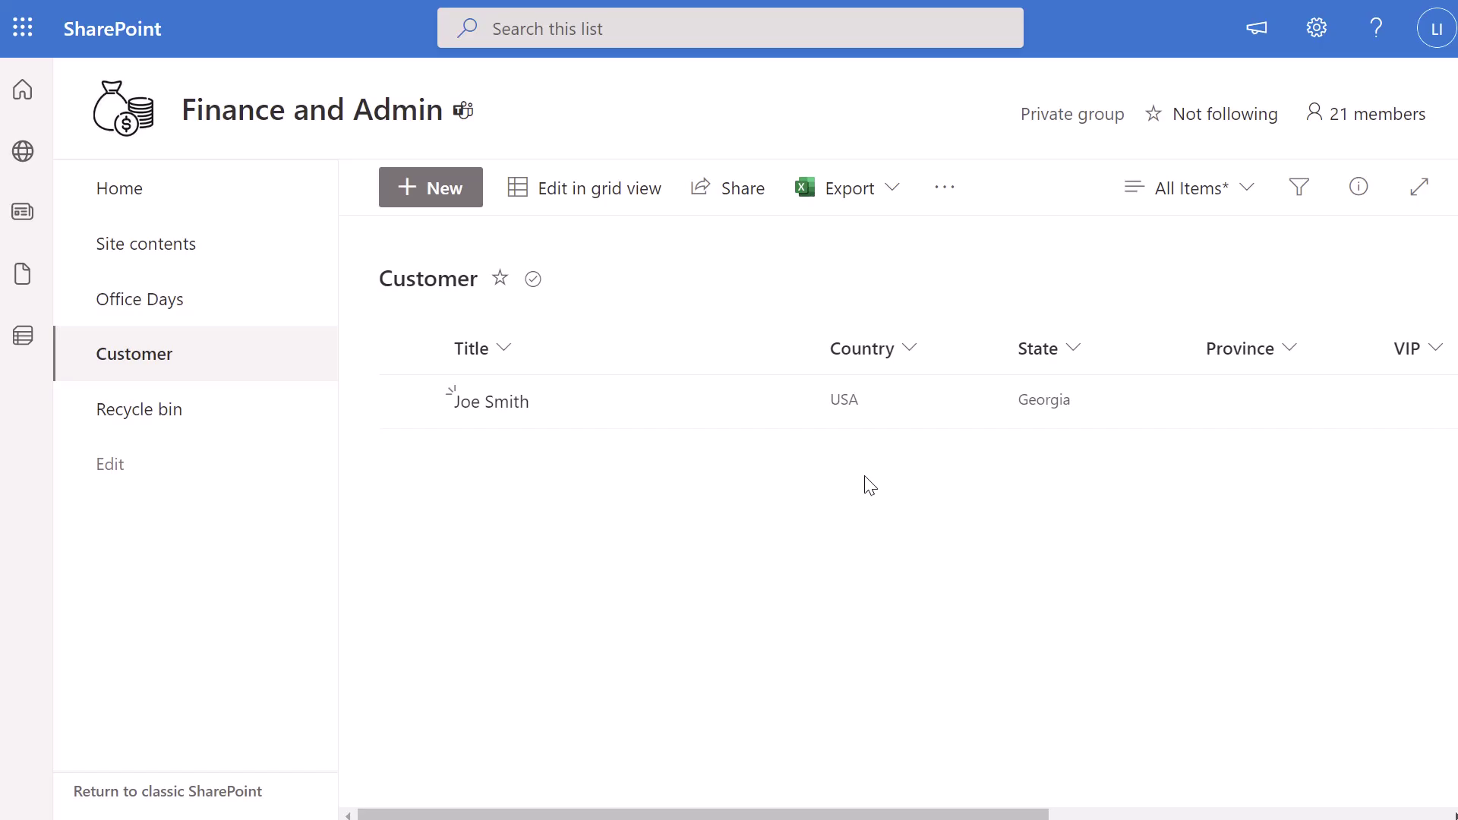
Step: Open the column editor of the Customer list's new item form and check the options offered for the State and Country columns
{"action": "left_click", "coordinate": [442, 196]}
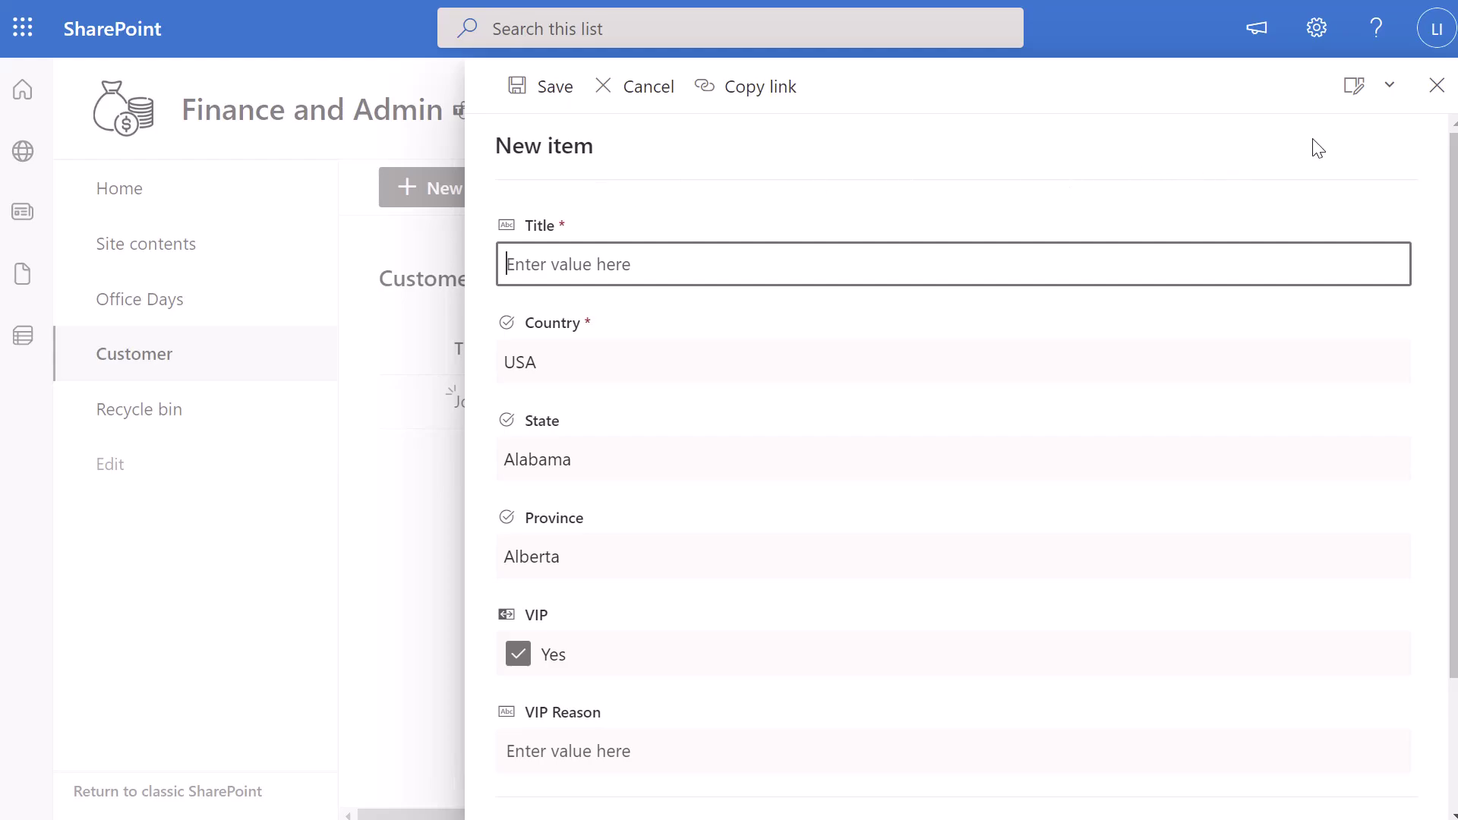
{"action": "left_click", "coordinate": [1389, 89]}
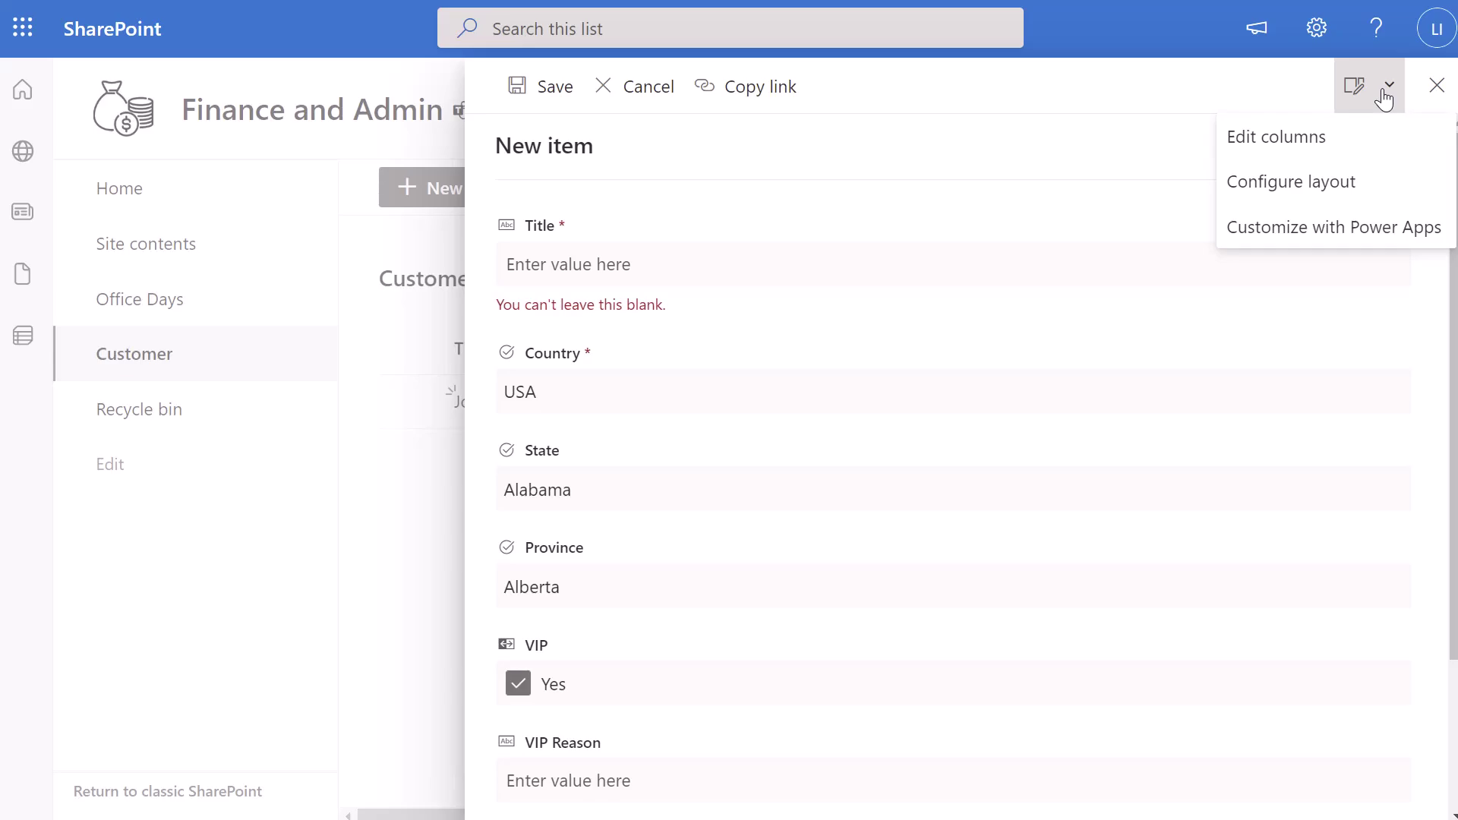
{"action": "left_click", "coordinate": [1354, 143]}
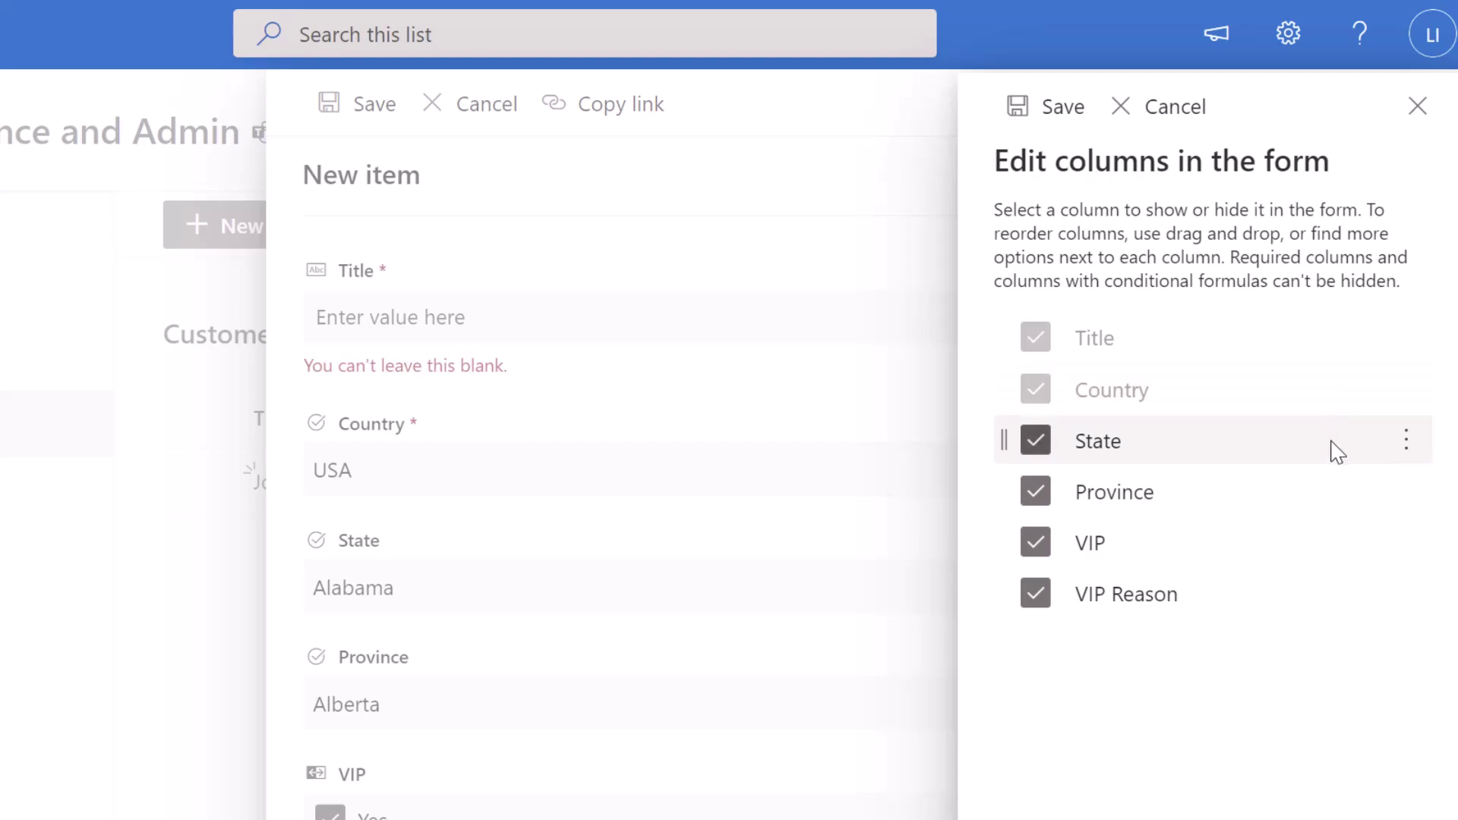
{"action": "left_click", "coordinate": [1397, 458]}
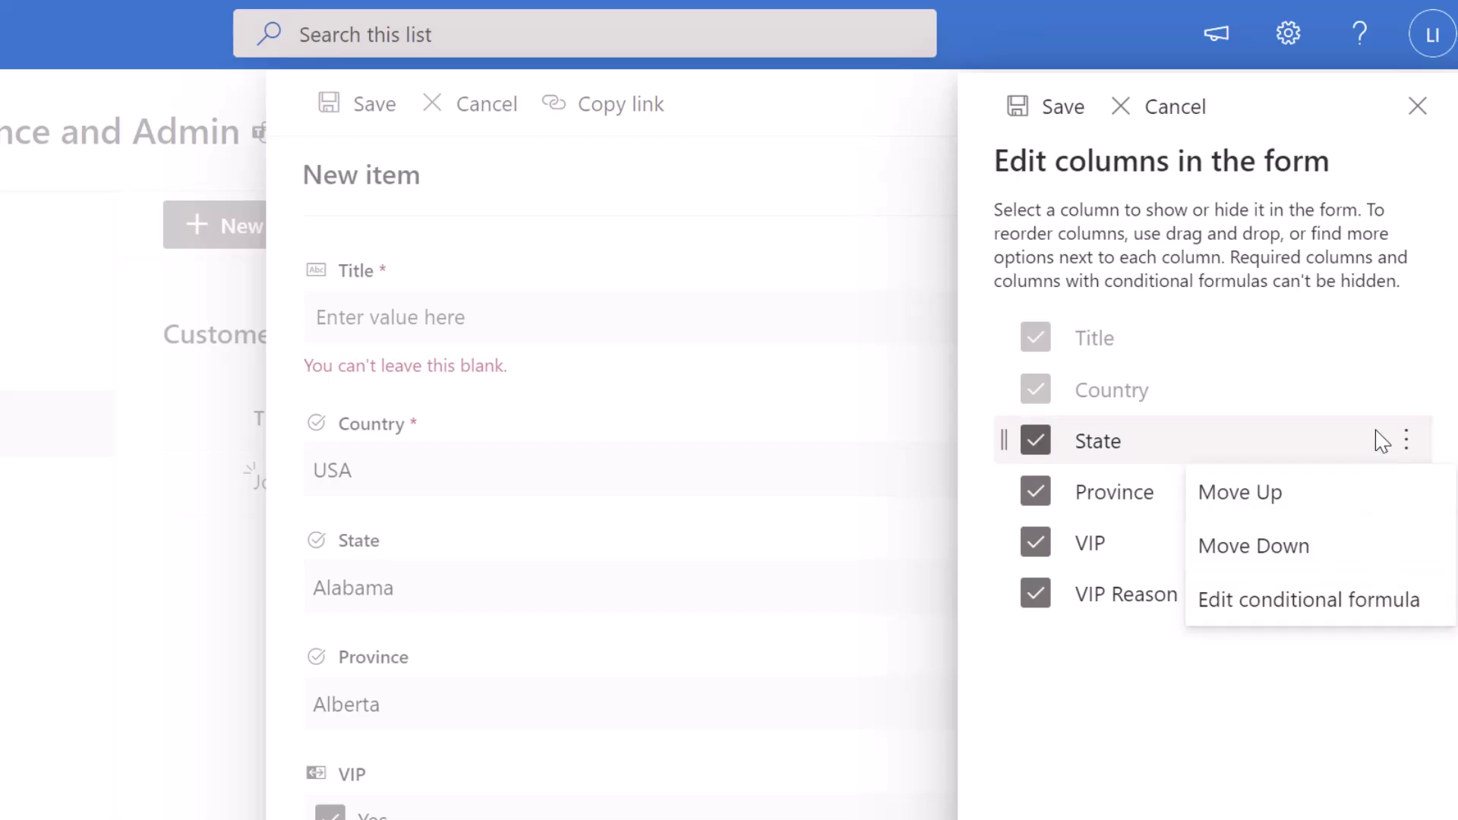
{"action": "left_click", "coordinate": [1399, 403]}
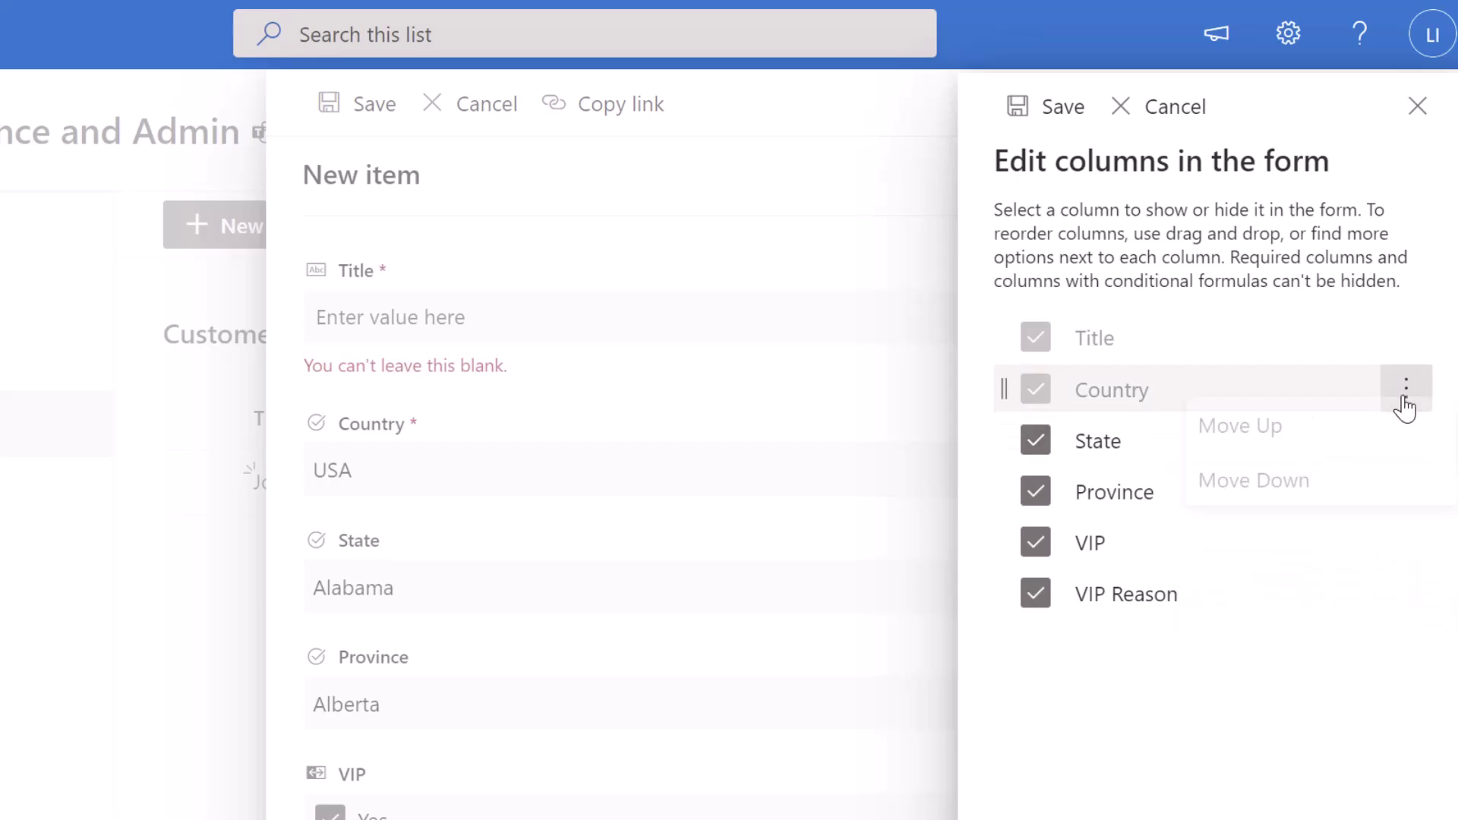
{"action": "left_click", "coordinate": [1405, 403]}
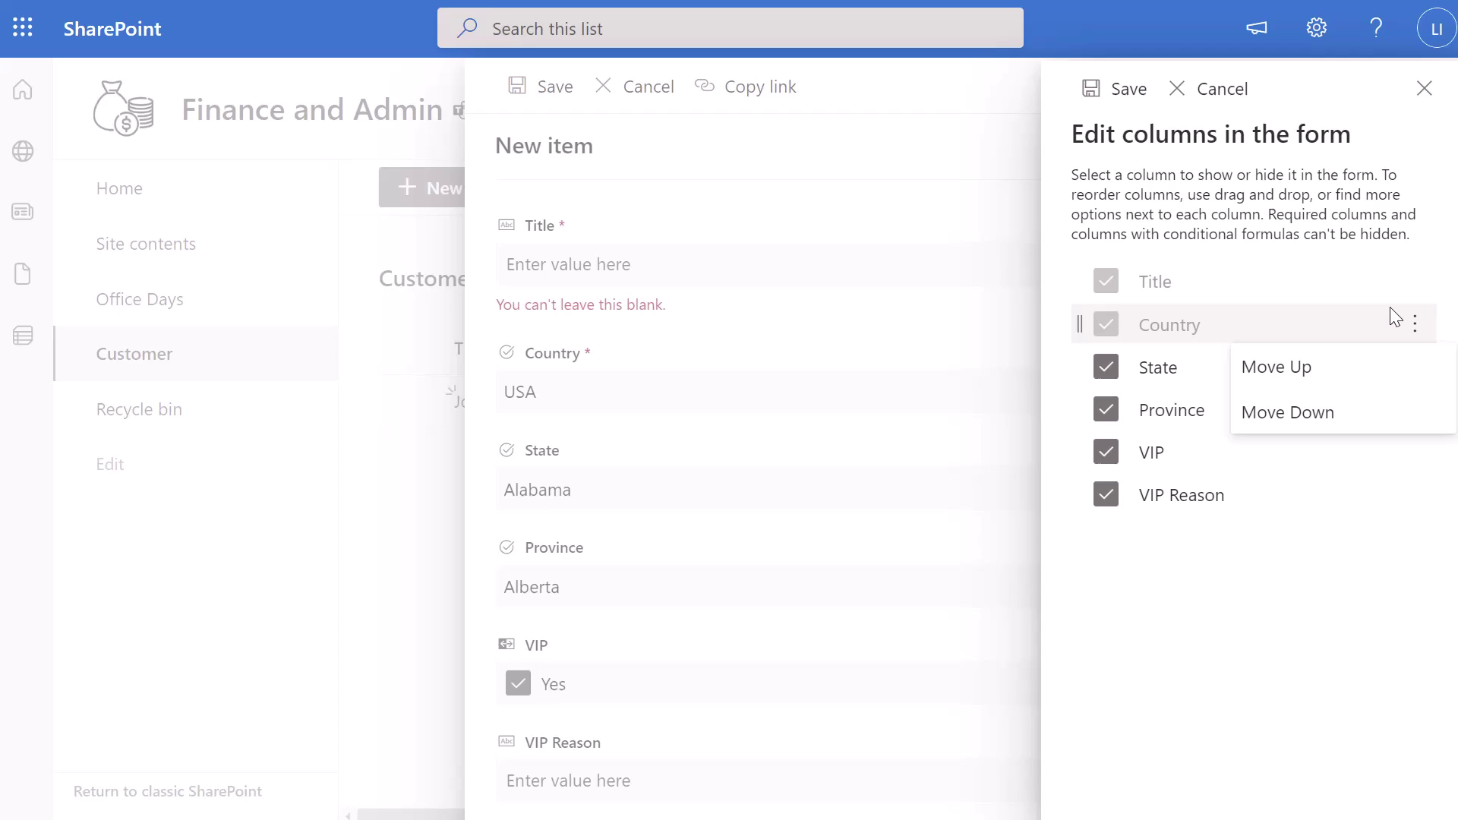
{"action": "left_click", "coordinate": [1238, 367]}
Step: Set the State field's conditional formula to =if([$Country] == 'USA', 'true', 'false') and save the form's column changes
{"action": "left_click", "coordinate": [1413, 373]}
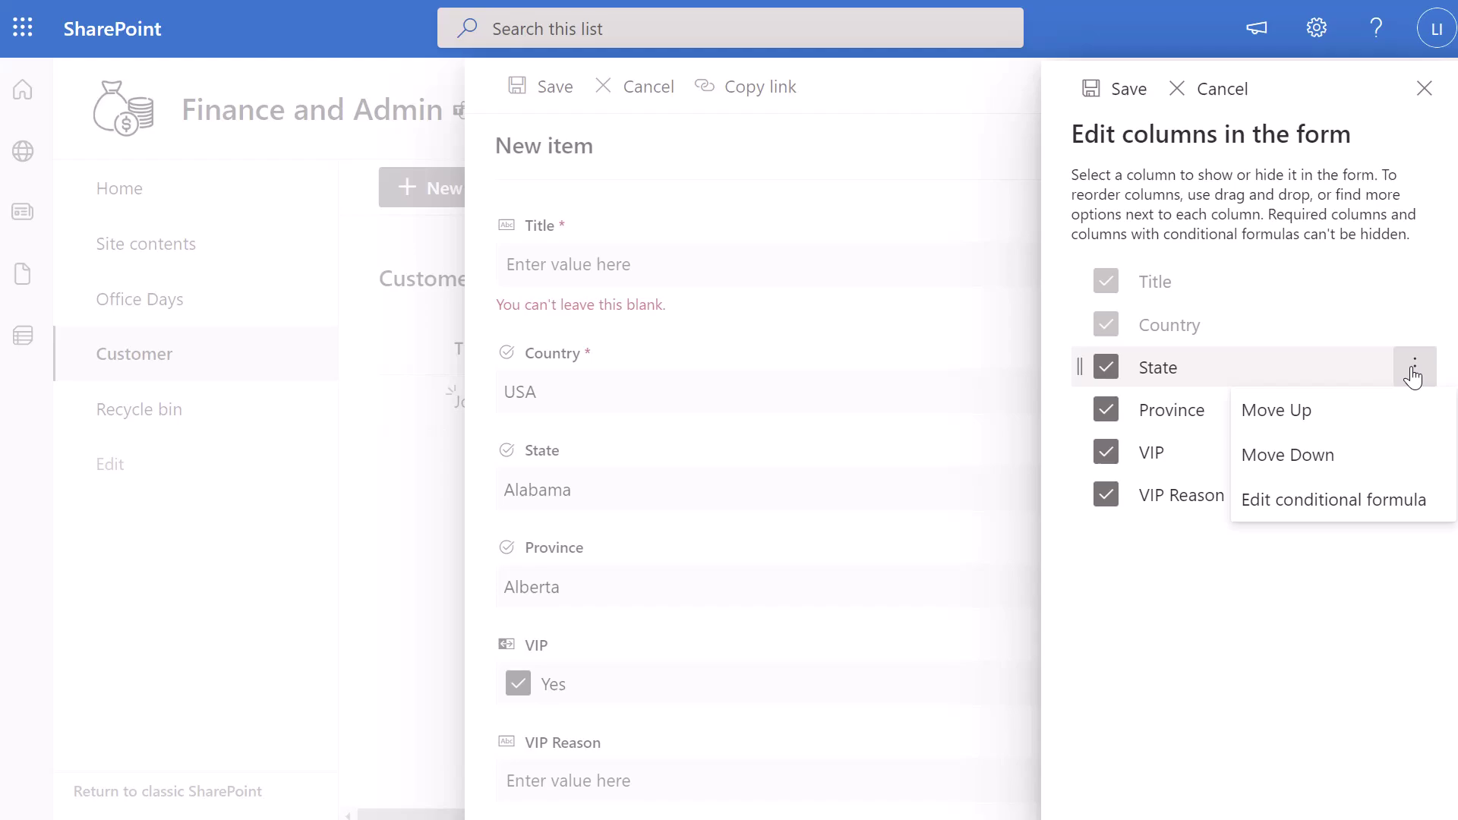
{"action": "left_click", "coordinate": [1388, 506]}
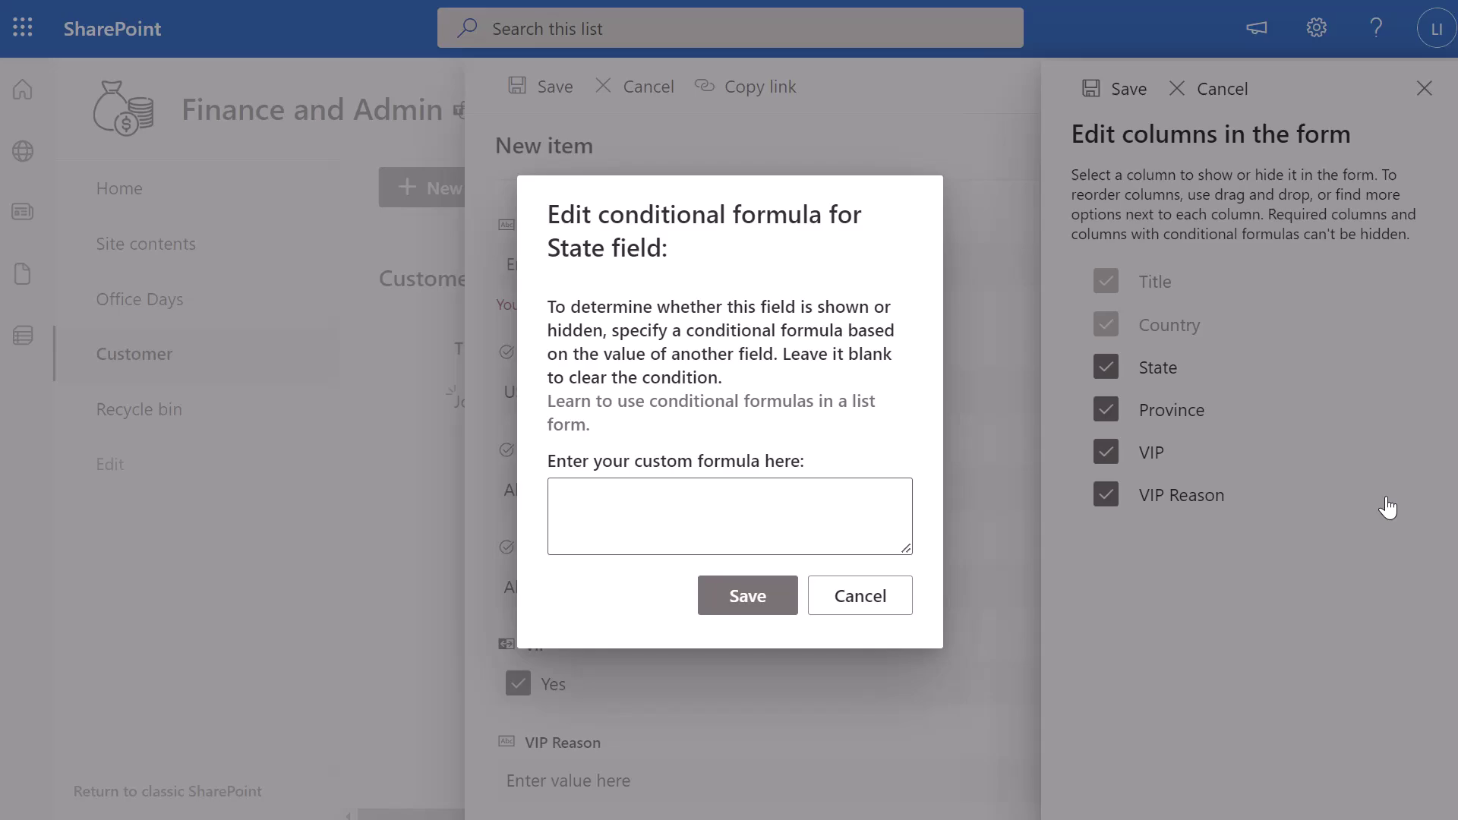
{"action": "left_click", "coordinate": [808, 525]}
{"action": "type", "text": "=if([$Country] == 'USA', 'true', 'false')"}
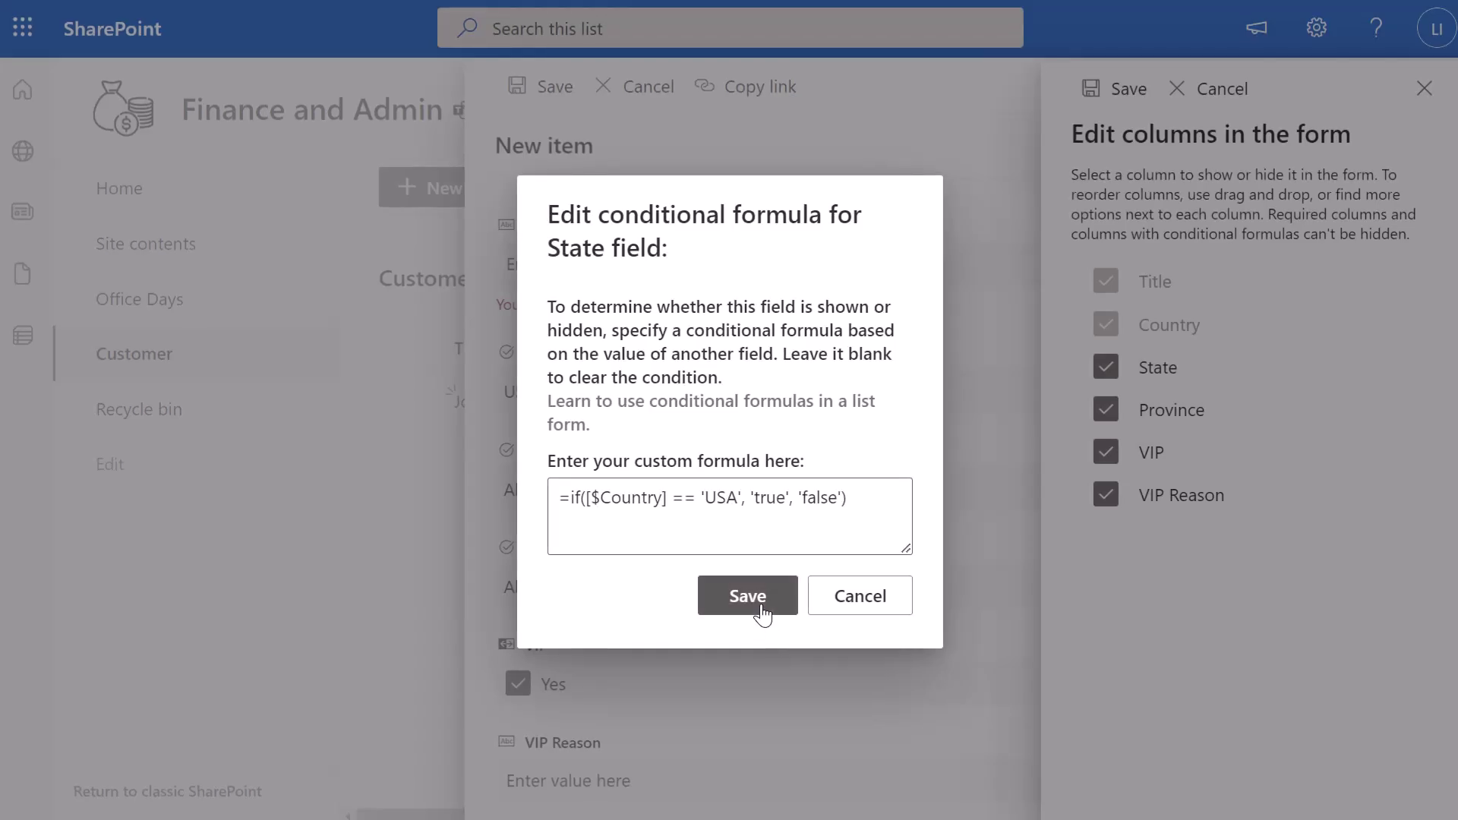
{"action": "left_click", "coordinate": [748, 596]}
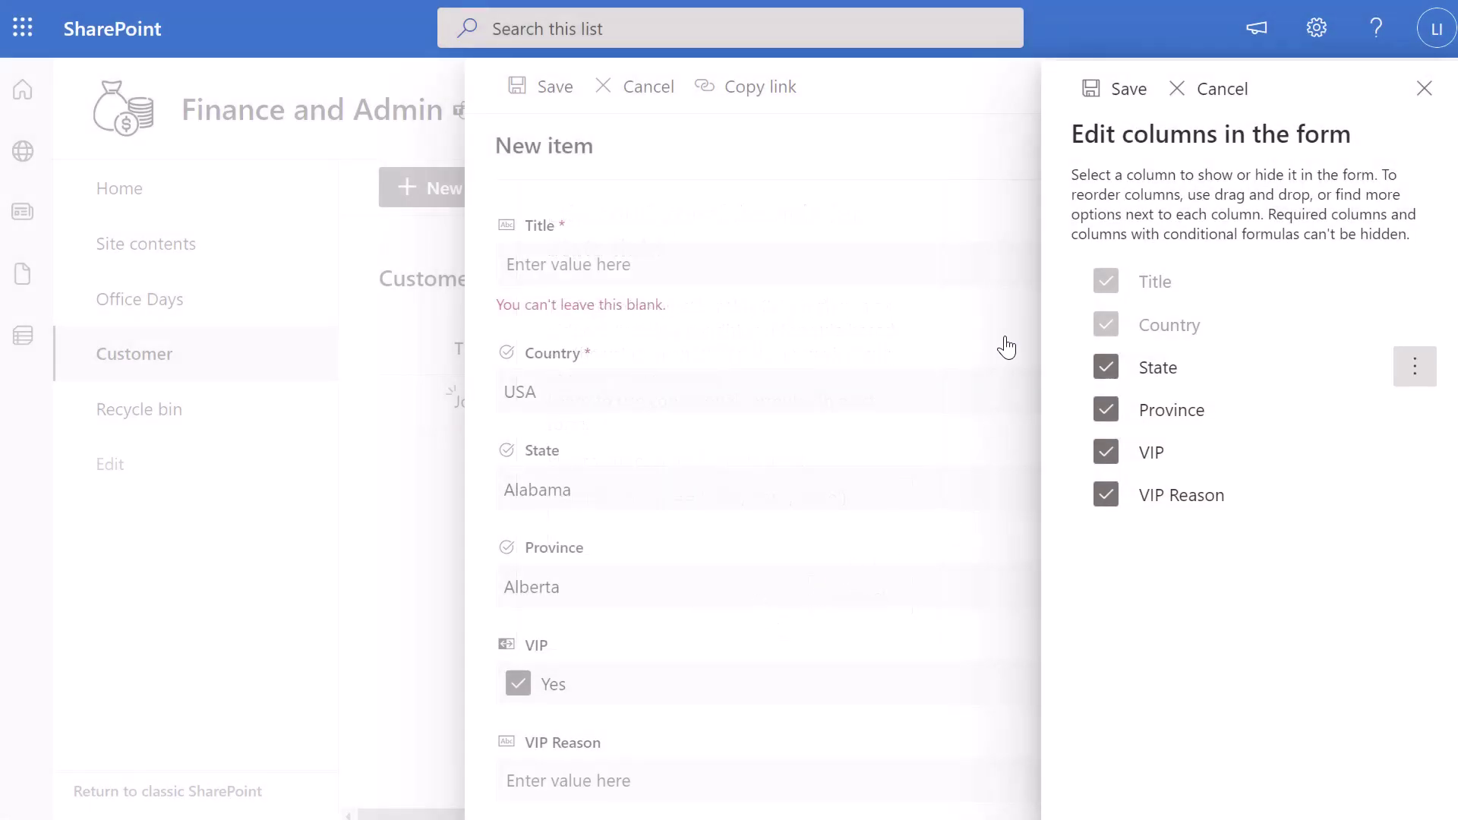
{"action": "left_click", "coordinate": [1116, 90]}
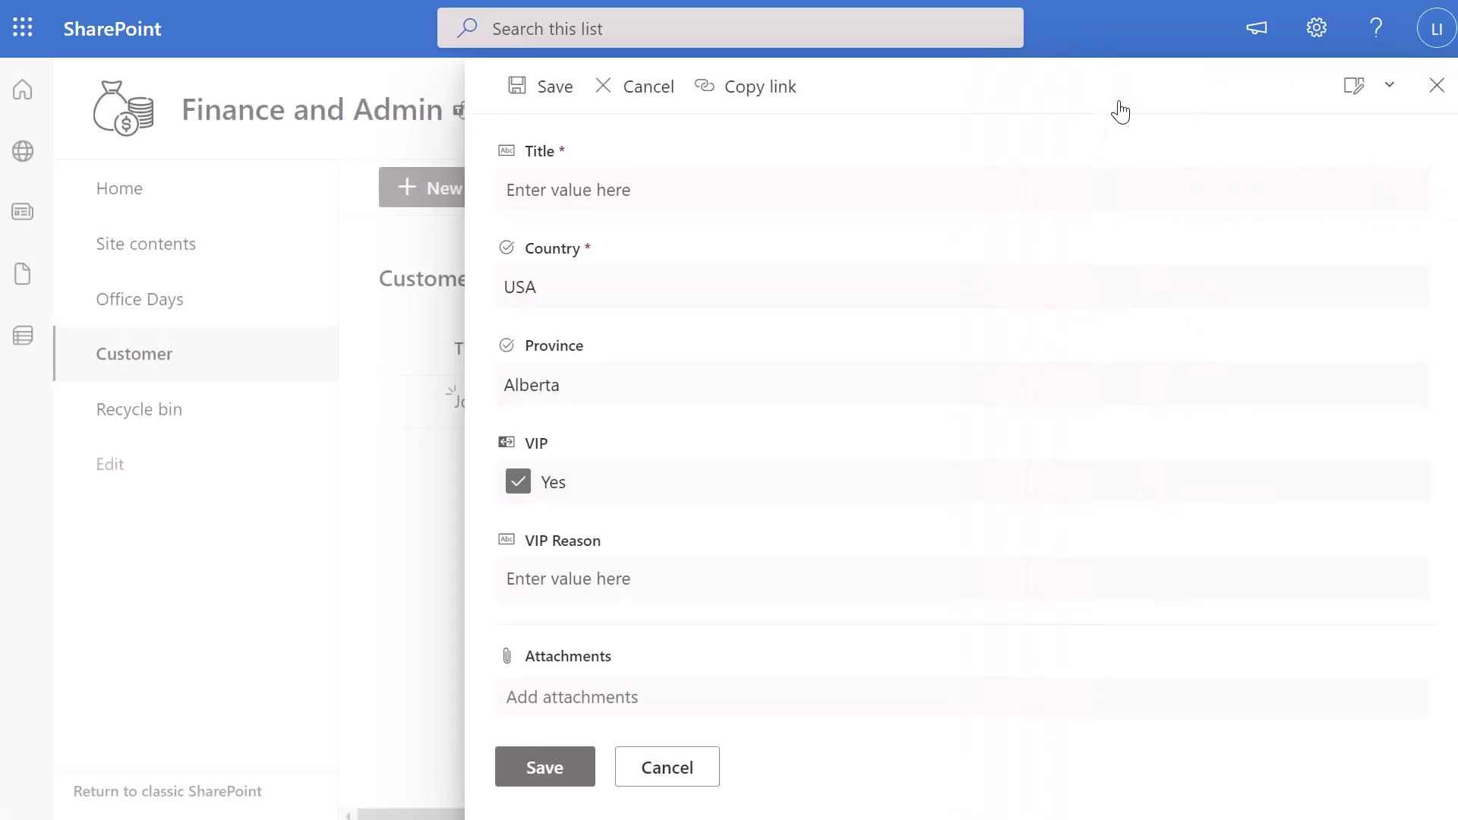
Step: Reopen the form's column editor to check the State column's entry, and close the editor and the form without changes
{"action": "left_click", "coordinate": [1354, 85]}
{"action": "left_click", "coordinate": [1335, 139]}
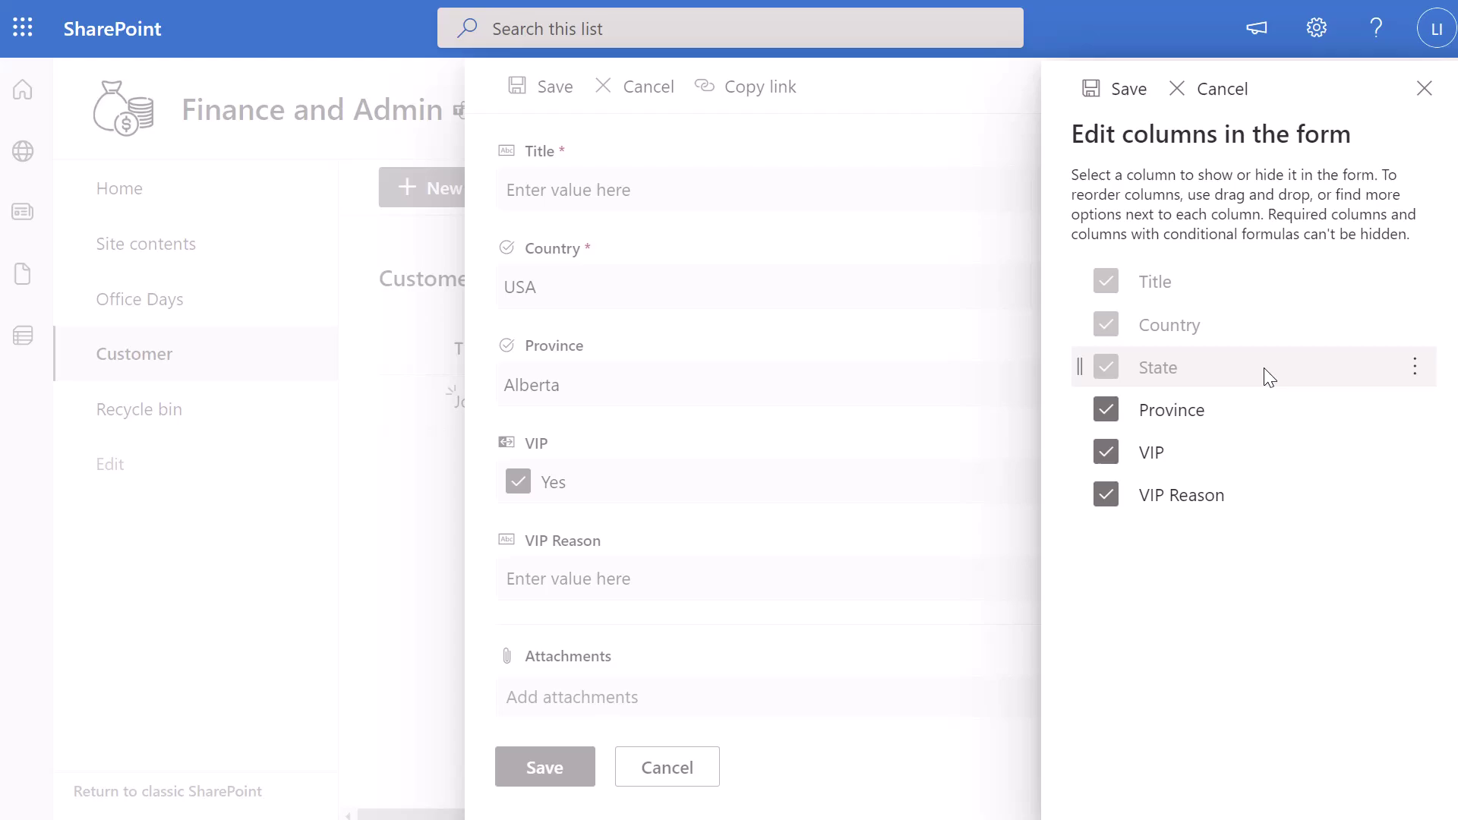
{"action": "left_click", "coordinate": [1229, 104]}
{"action": "left_click", "coordinate": [1435, 88]}
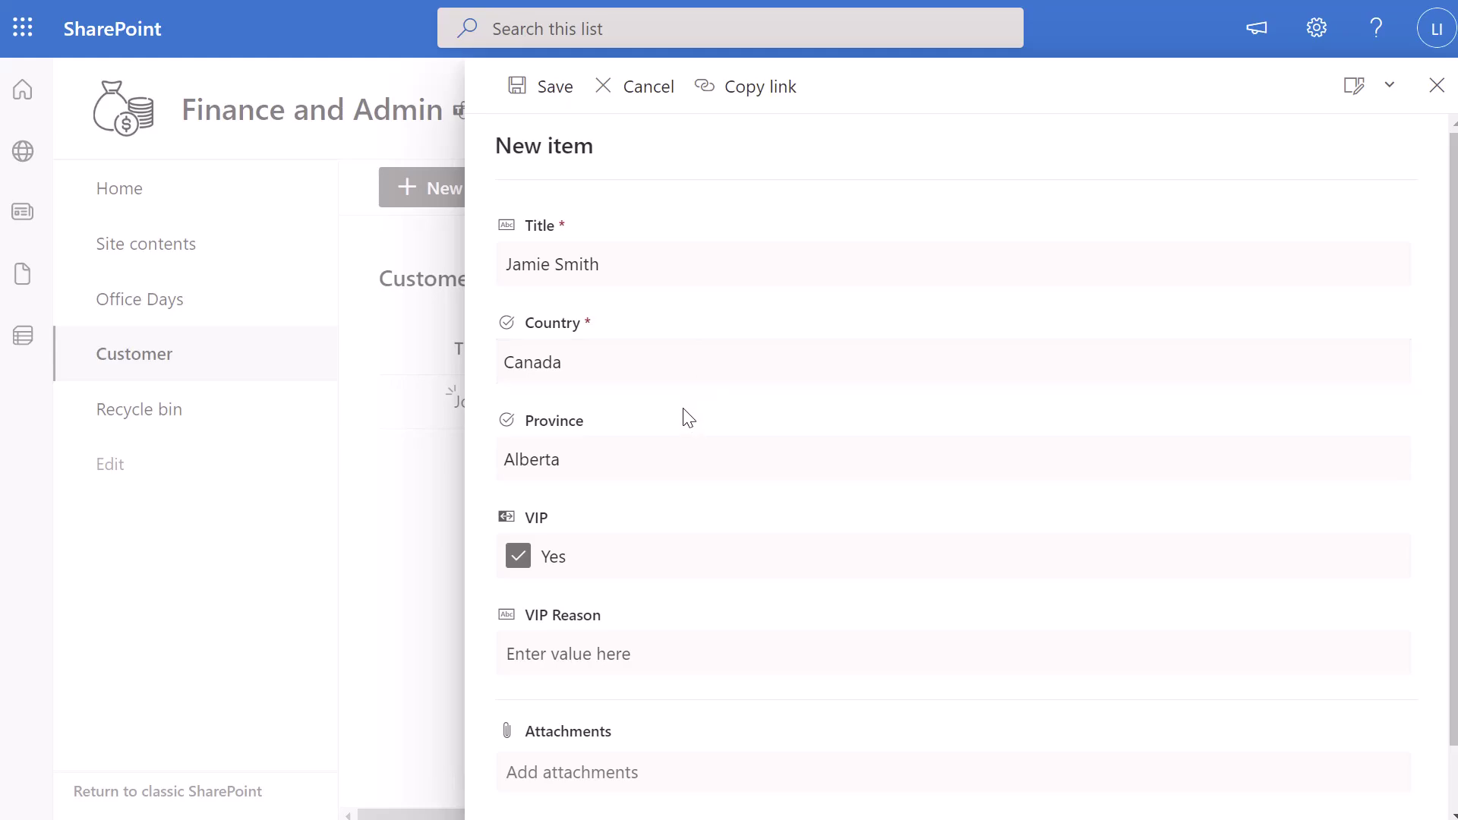
Step: Test the new item form by setting Country to USA and State to Kansas, and switch Country back to Canada
{"action": "left_click", "coordinate": [615, 374]}
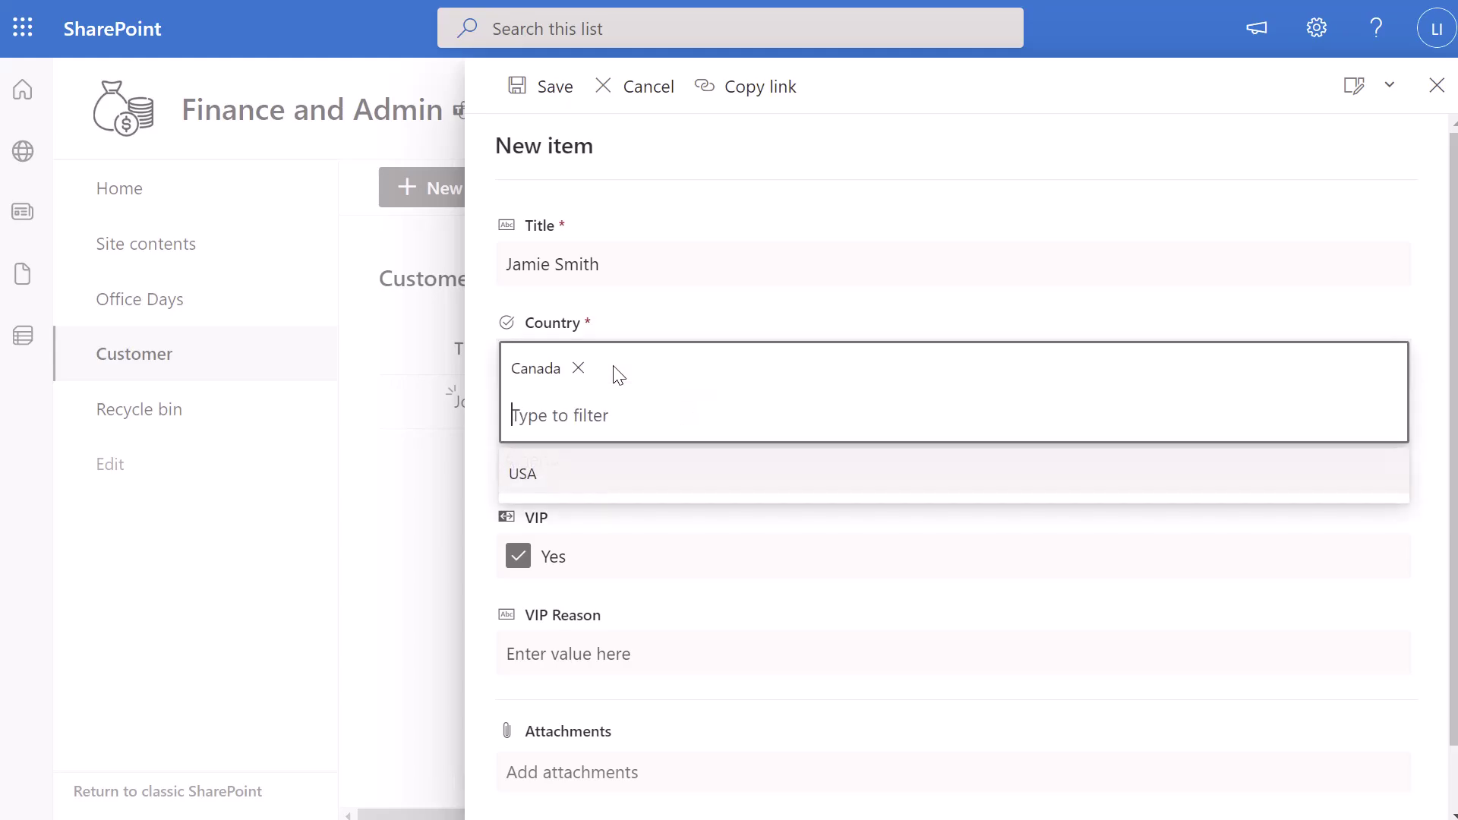
{"action": "left_click", "coordinate": [574, 473]}
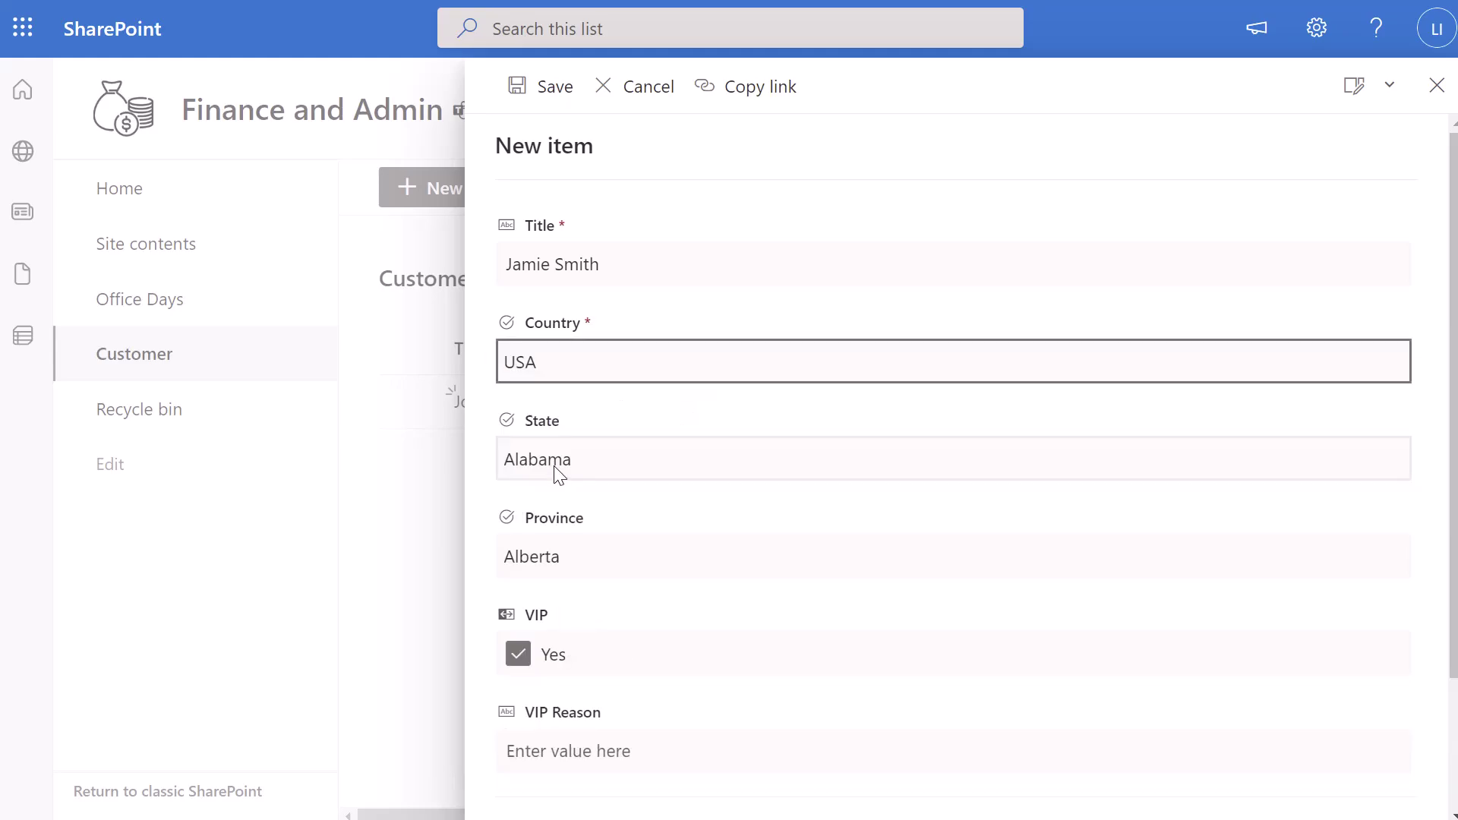
{"action": "left_click", "coordinate": [646, 473]}
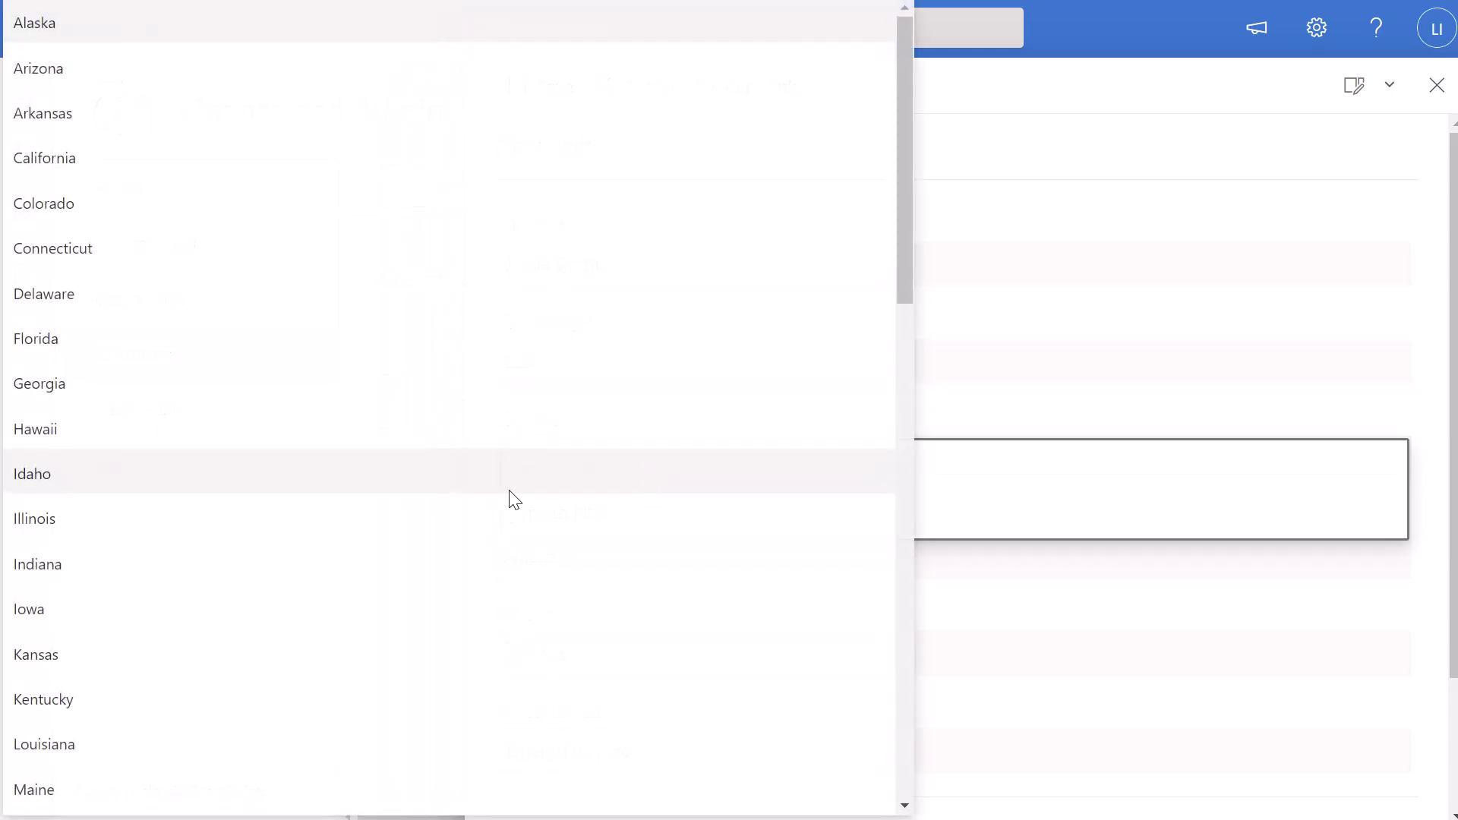
{"action": "left_click", "coordinate": [357, 658]}
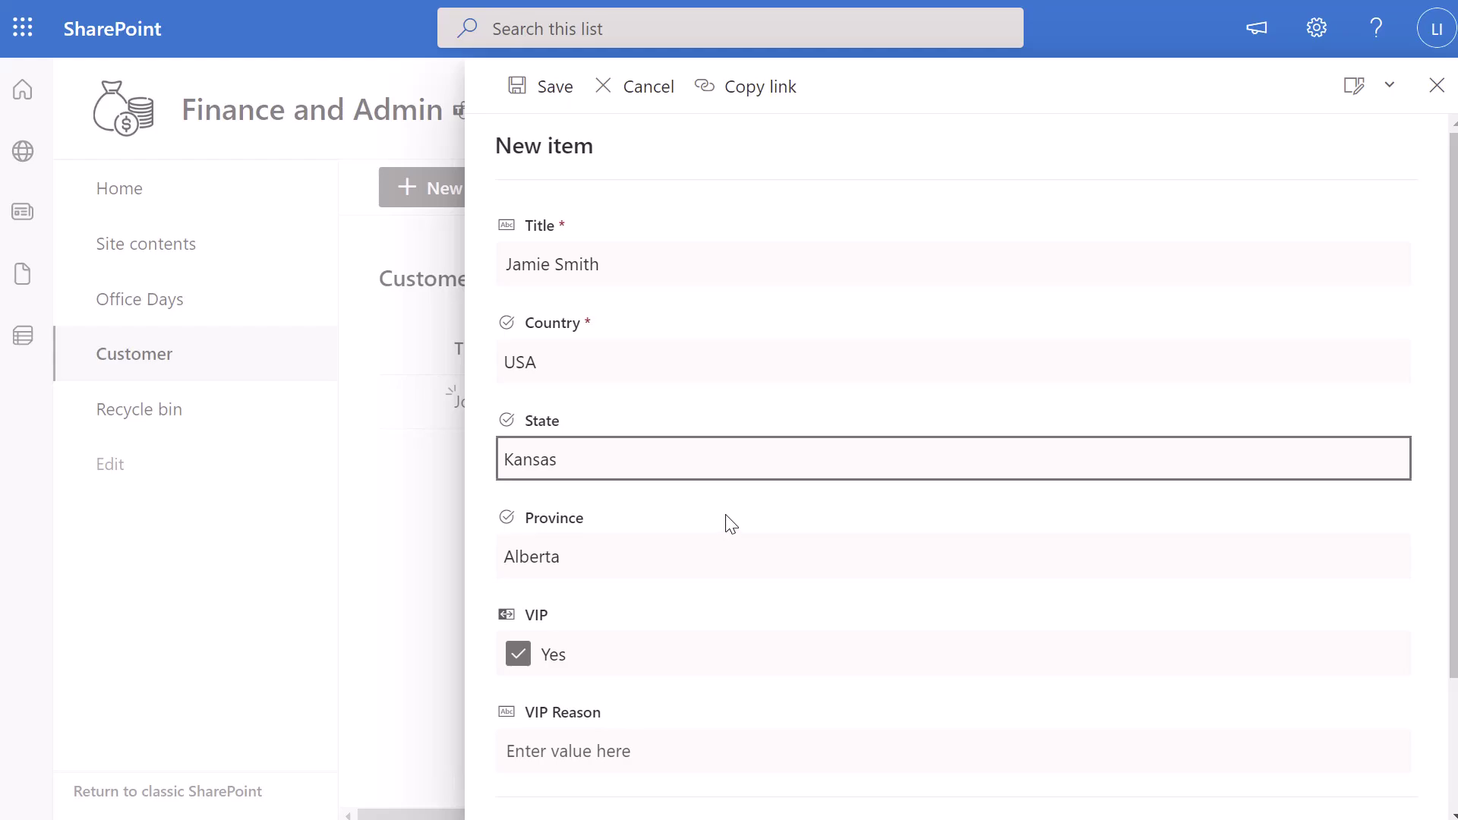
{"action": "left_click", "coordinate": [623, 379]}
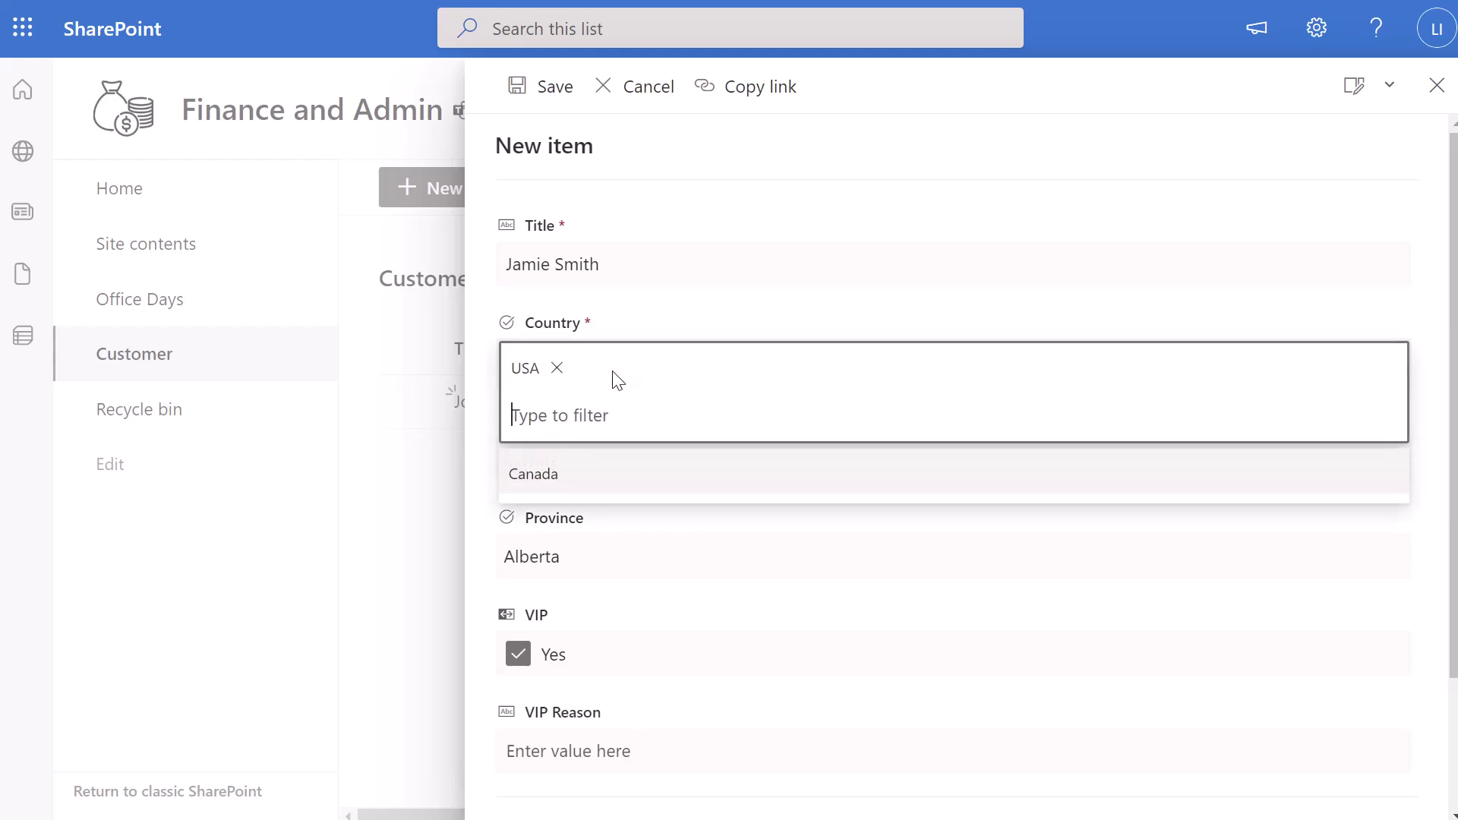
{"action": "left_click", "coordinate": [553, 473]}
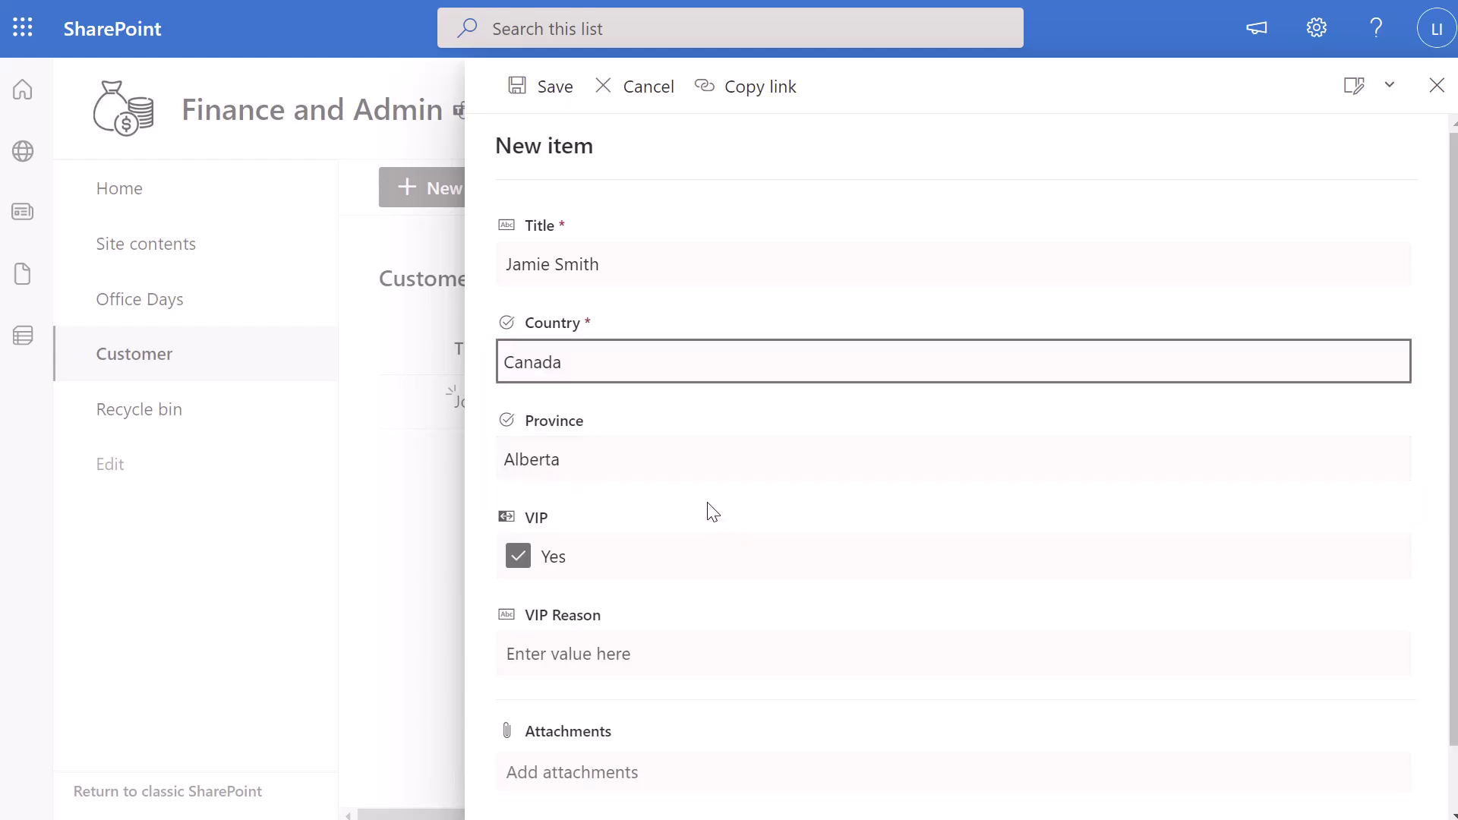
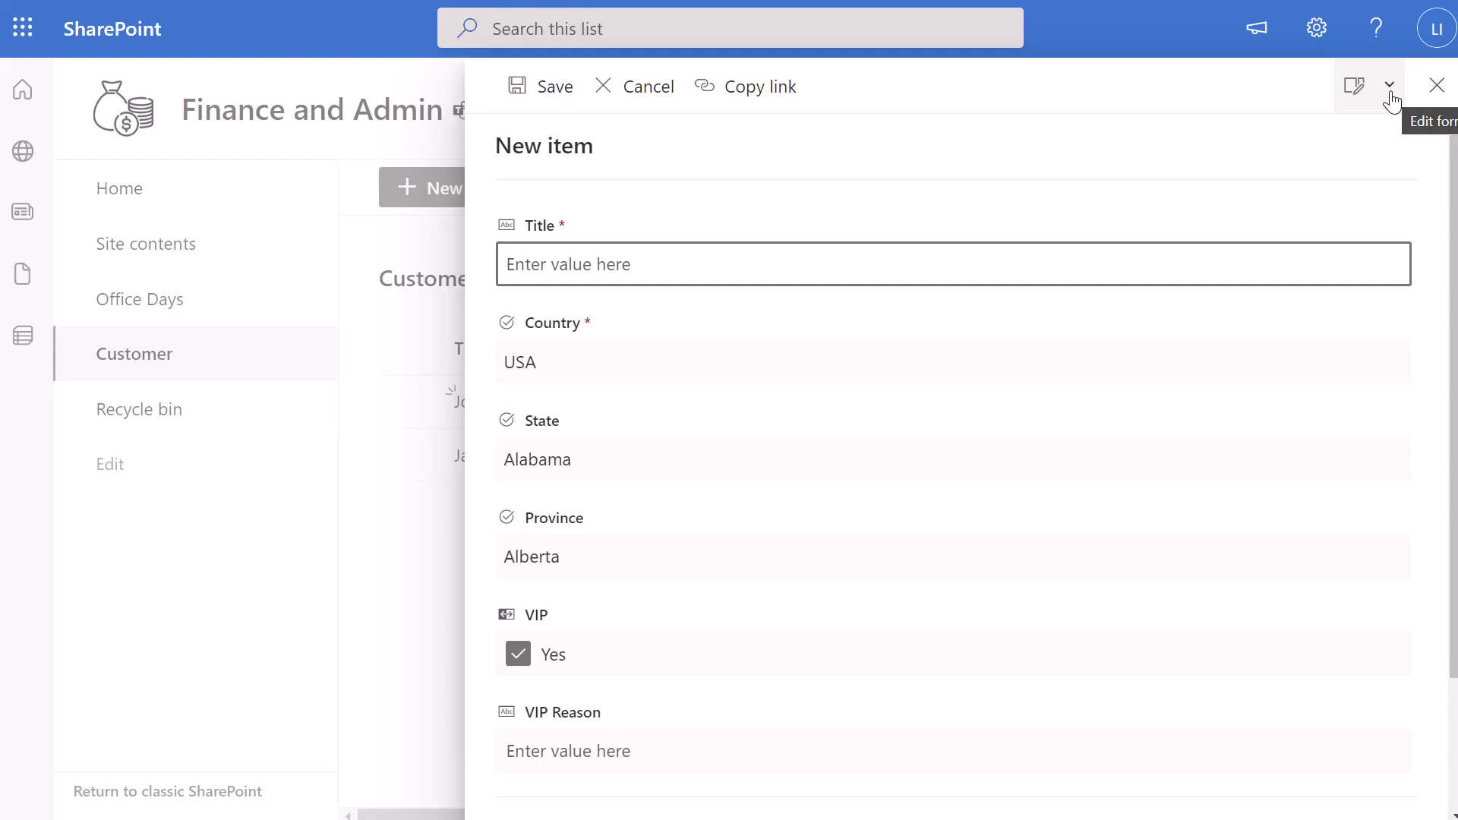
Step: Set the Province field's conditional formula to =if([$Country] == 'Canada', 'true', 'false'), save the form's column changes and close the form
{"action": "left_click", "coordinate": [1390, 85]}
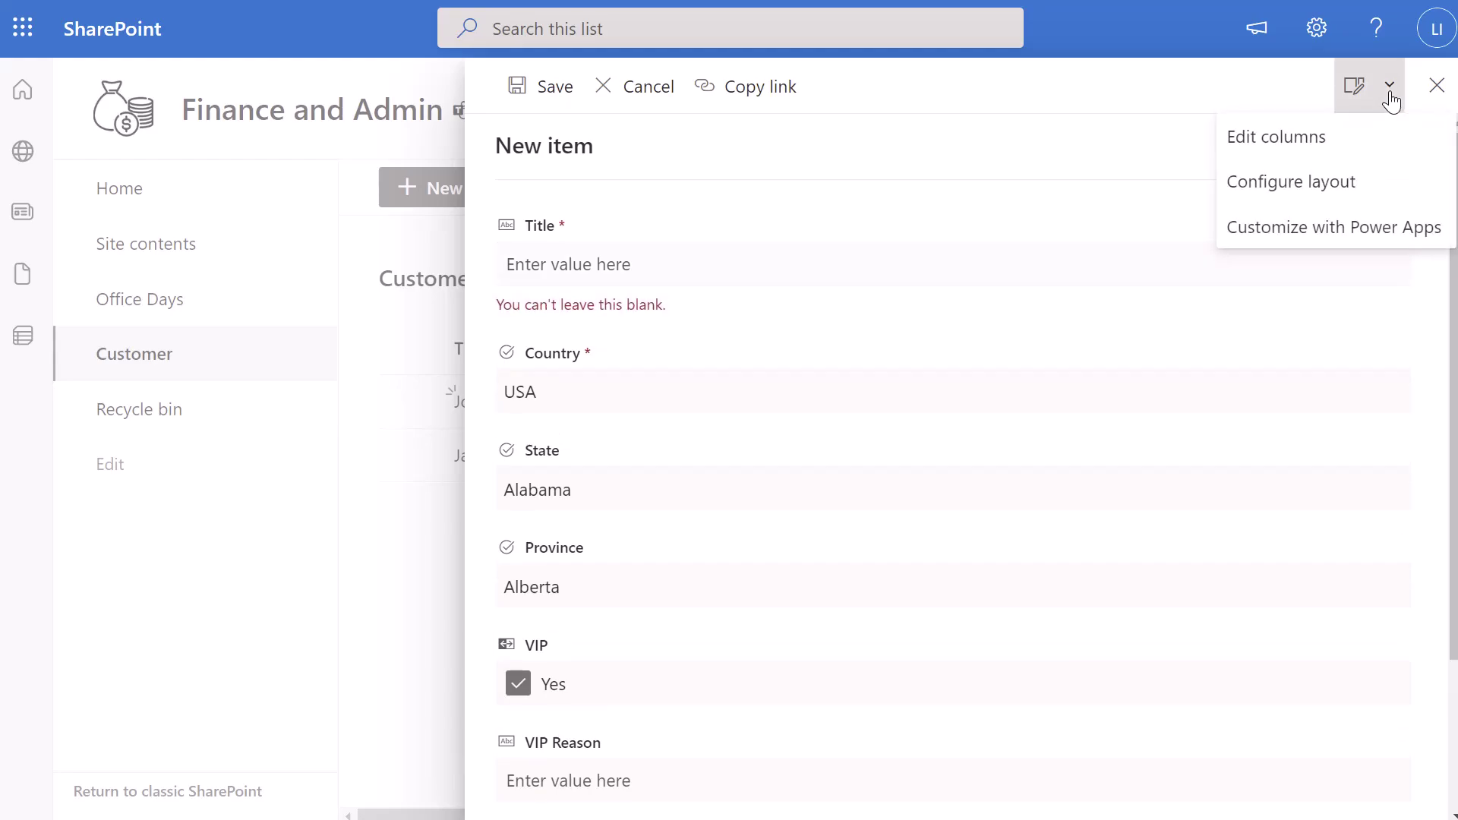
{"action": "left_click", "coordinate": [1371, 137]}
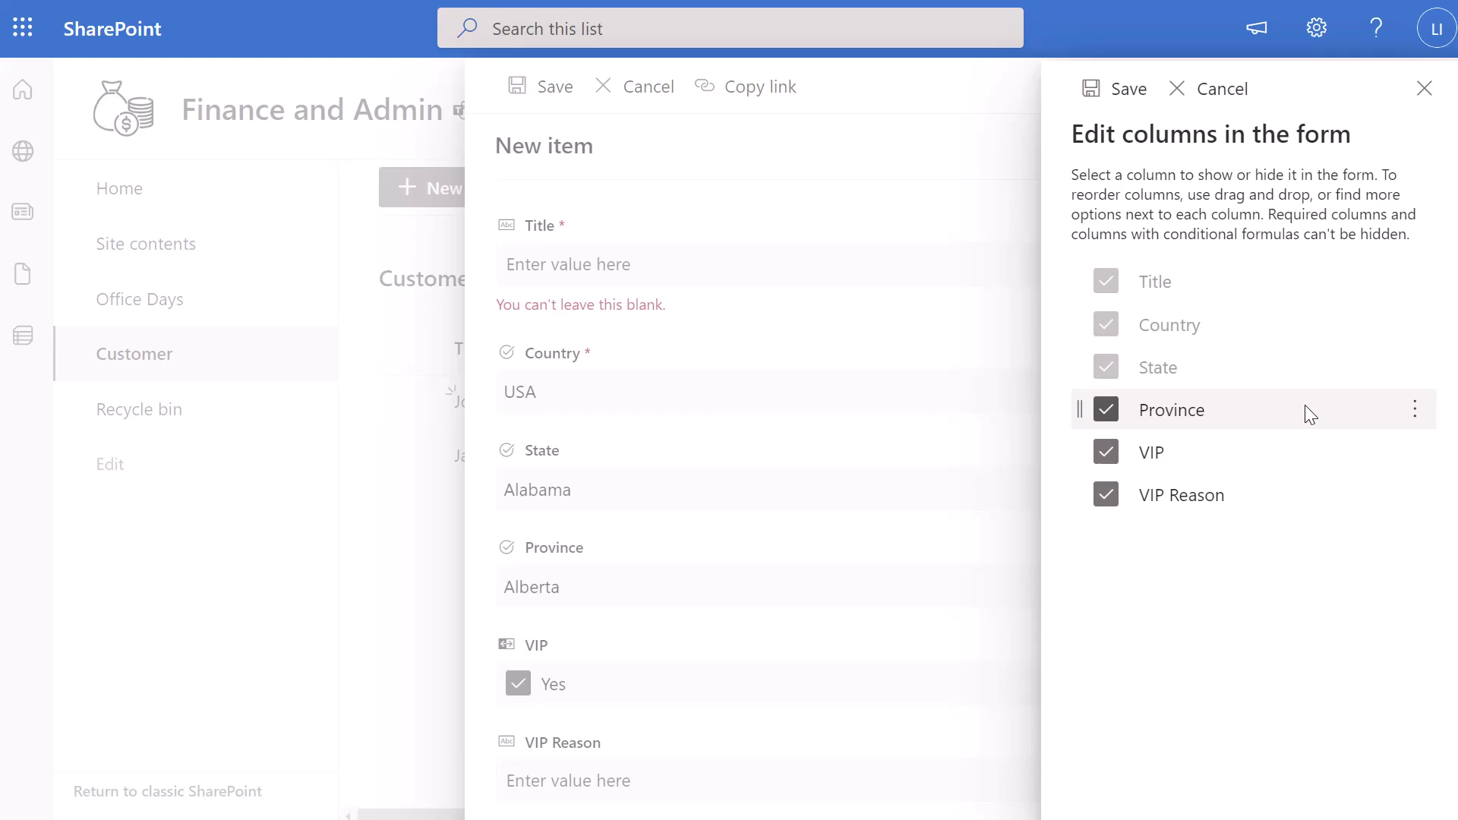
{"action": "left_click", "coordinate": [1415, 424]}
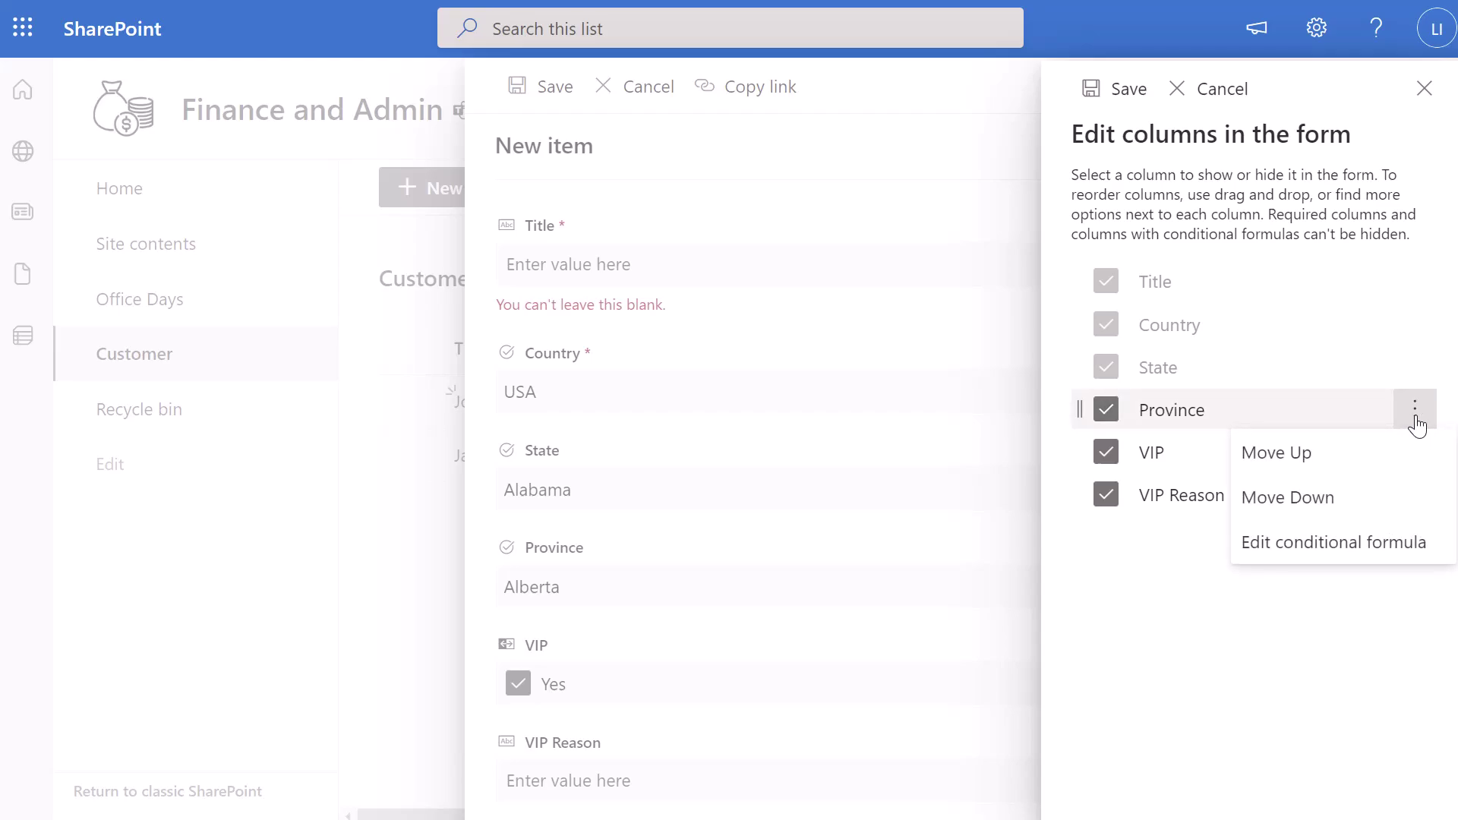
{"action": "left_click", "coordinate": [1397, 548]}
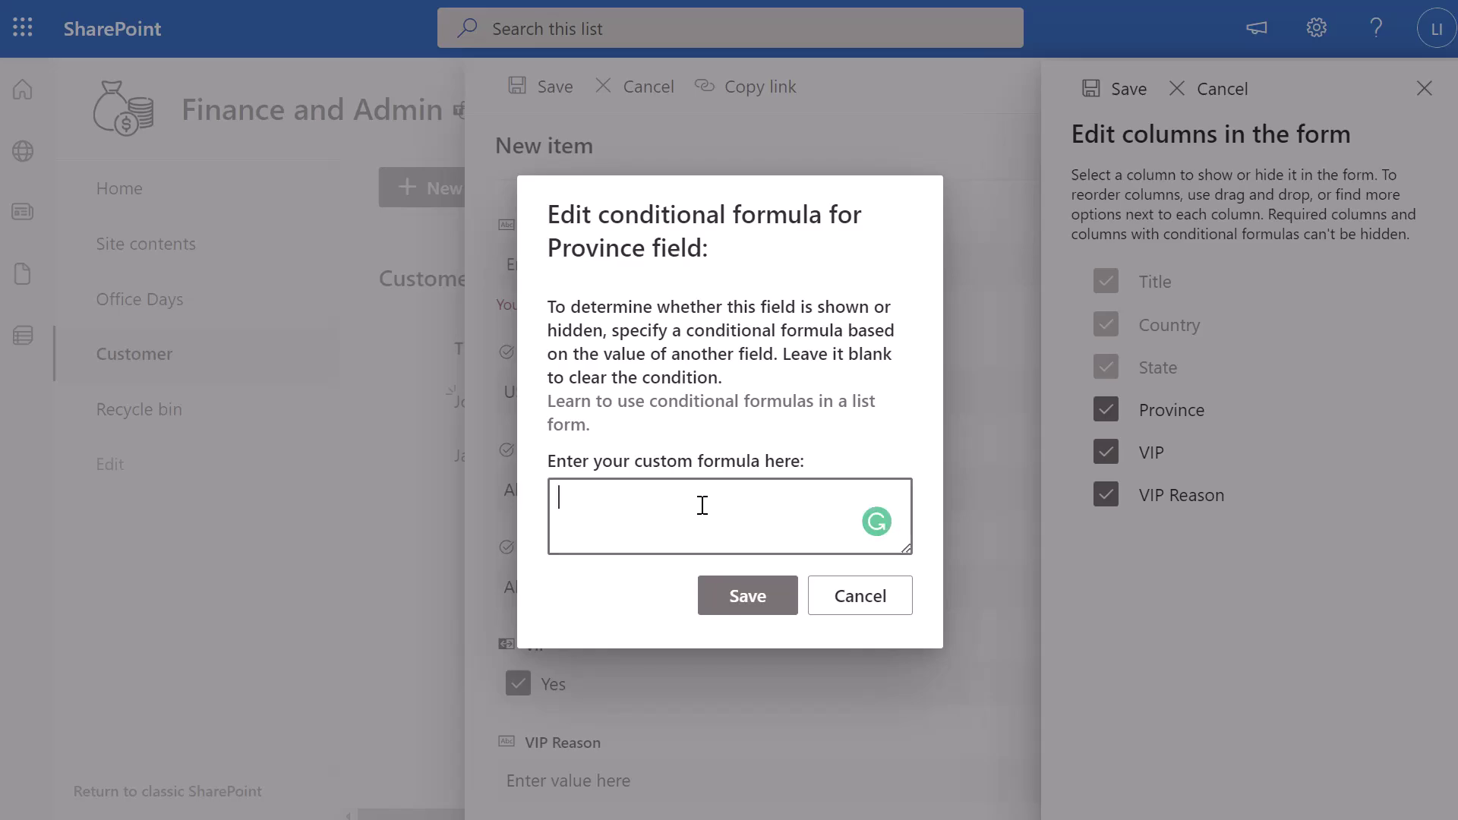
{"action": "type", "text": "=if([$Country] == 'Canada', 'true', 'false')"}
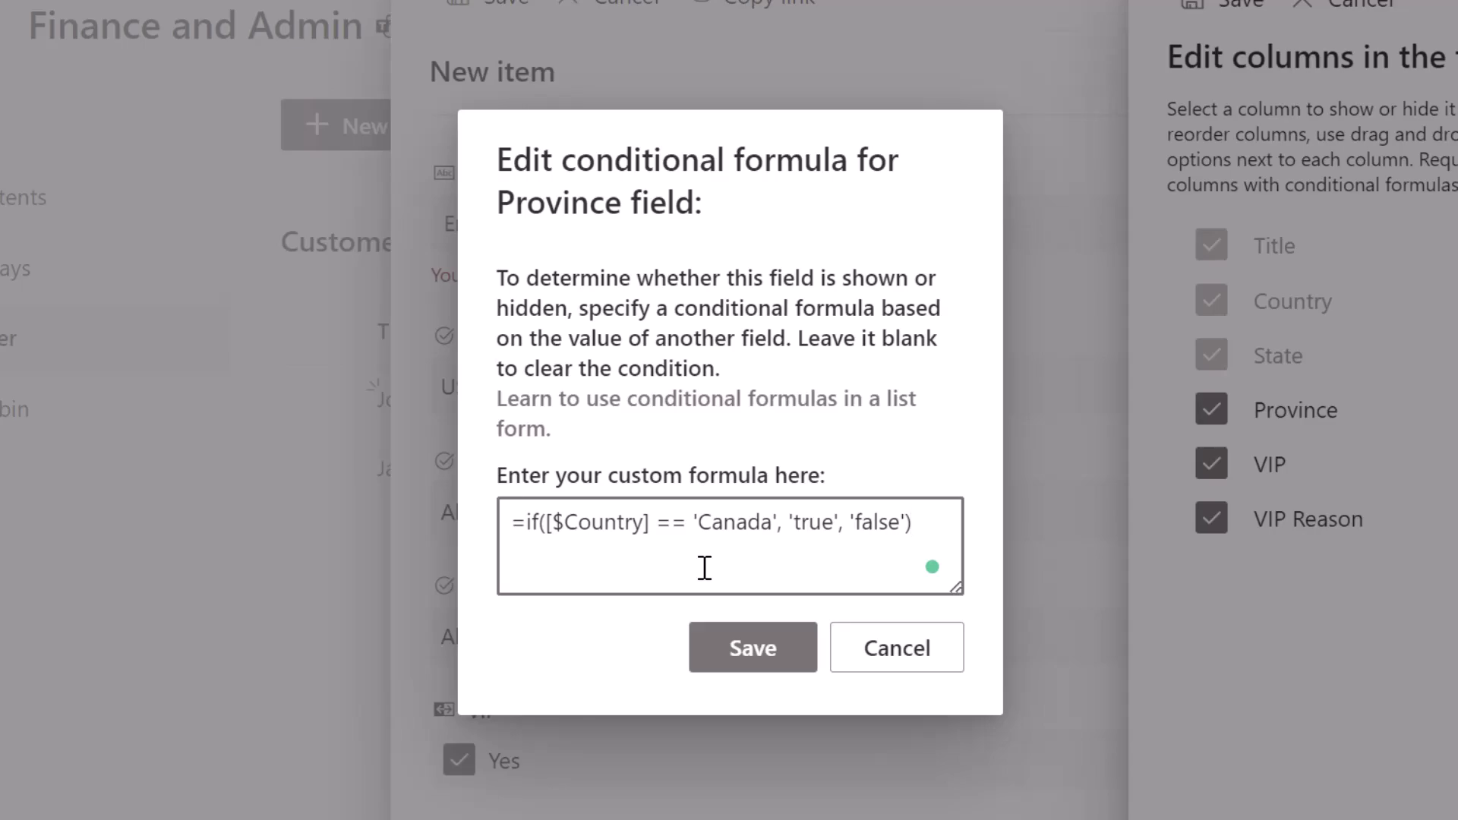
{"action": "left_click", "coordinate": [752, 650]}
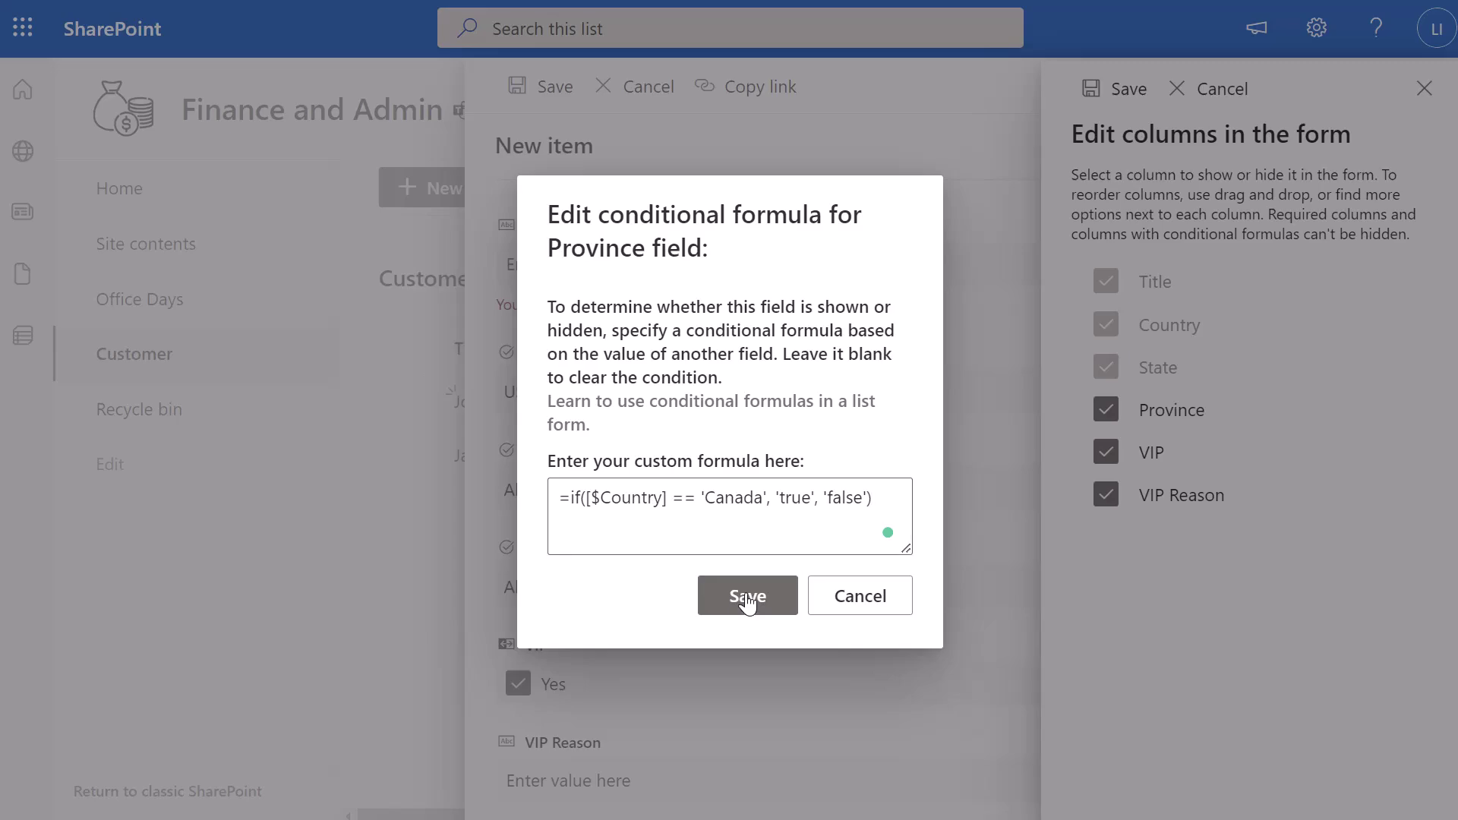
{"action": "left_click", "coordinate": [1127, 90]}
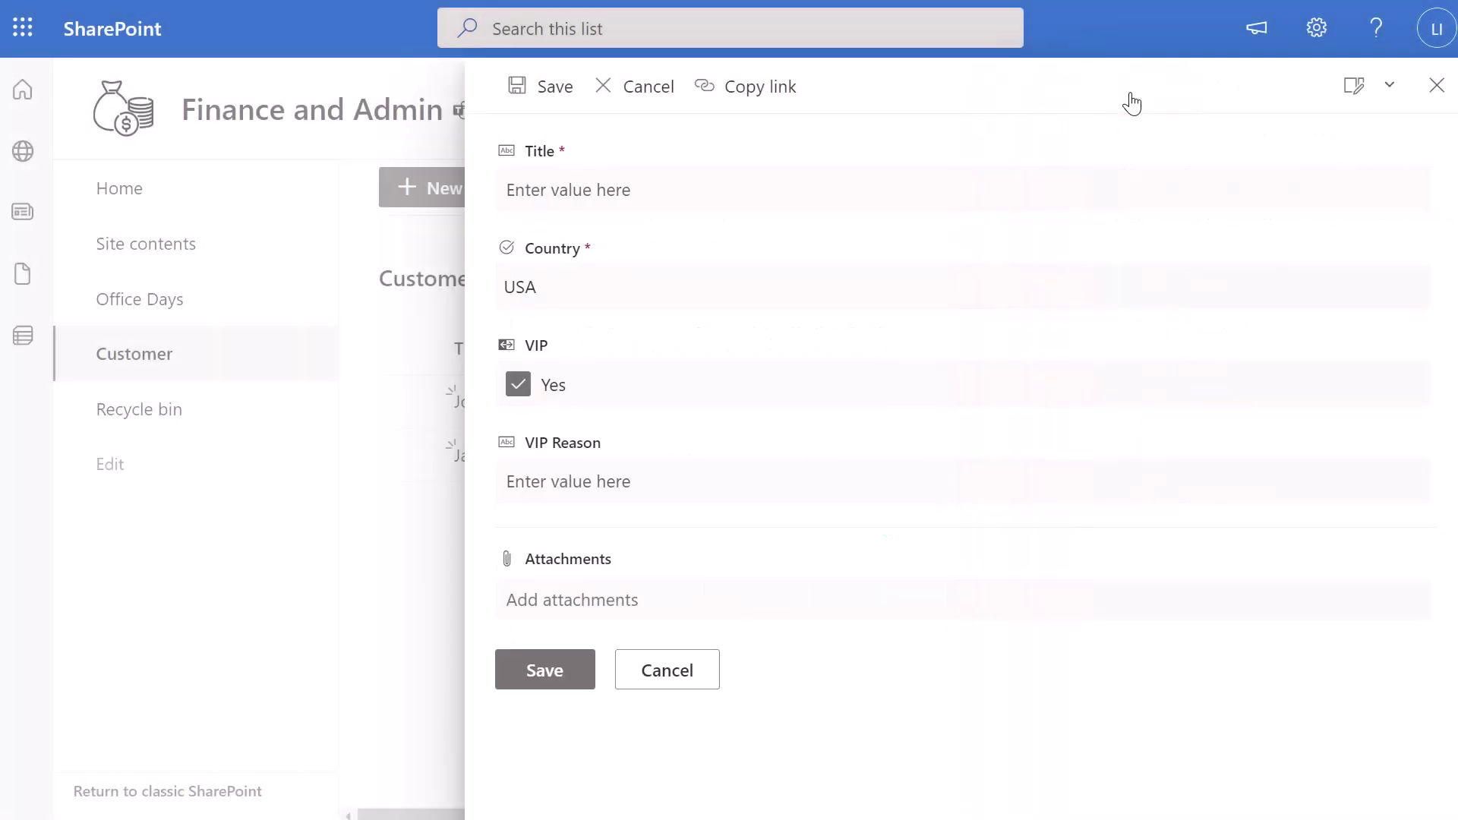
{"action": "left_click", "coordinate": [1437, 85]}
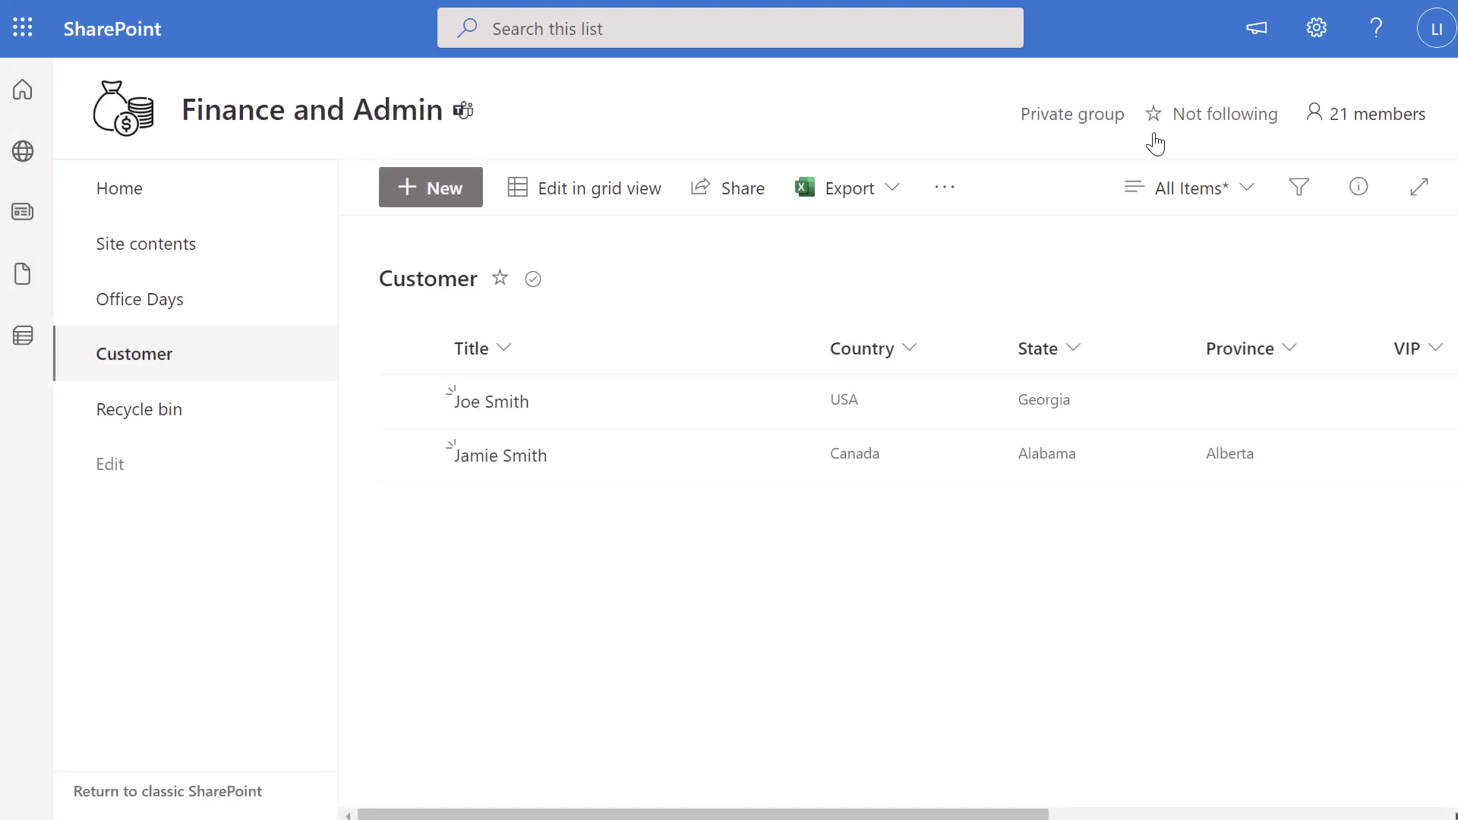
Step: Start a new Customer item and switch Country to Canada to test which location field the form shows
{"action": "left_click", "coordinate": [446, 199]}
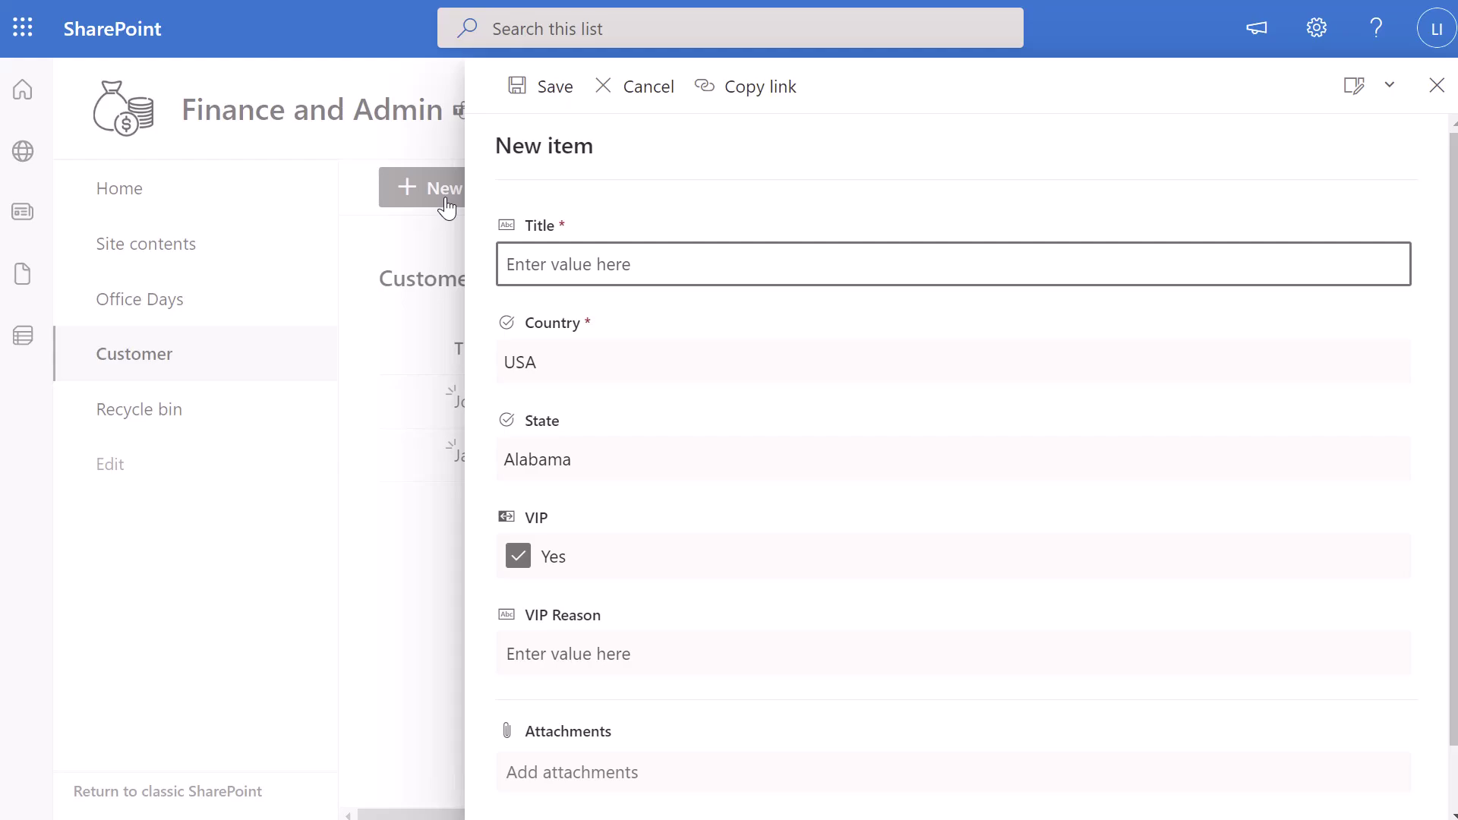
{"action": "left_click", "coordinate": [594, 366]}
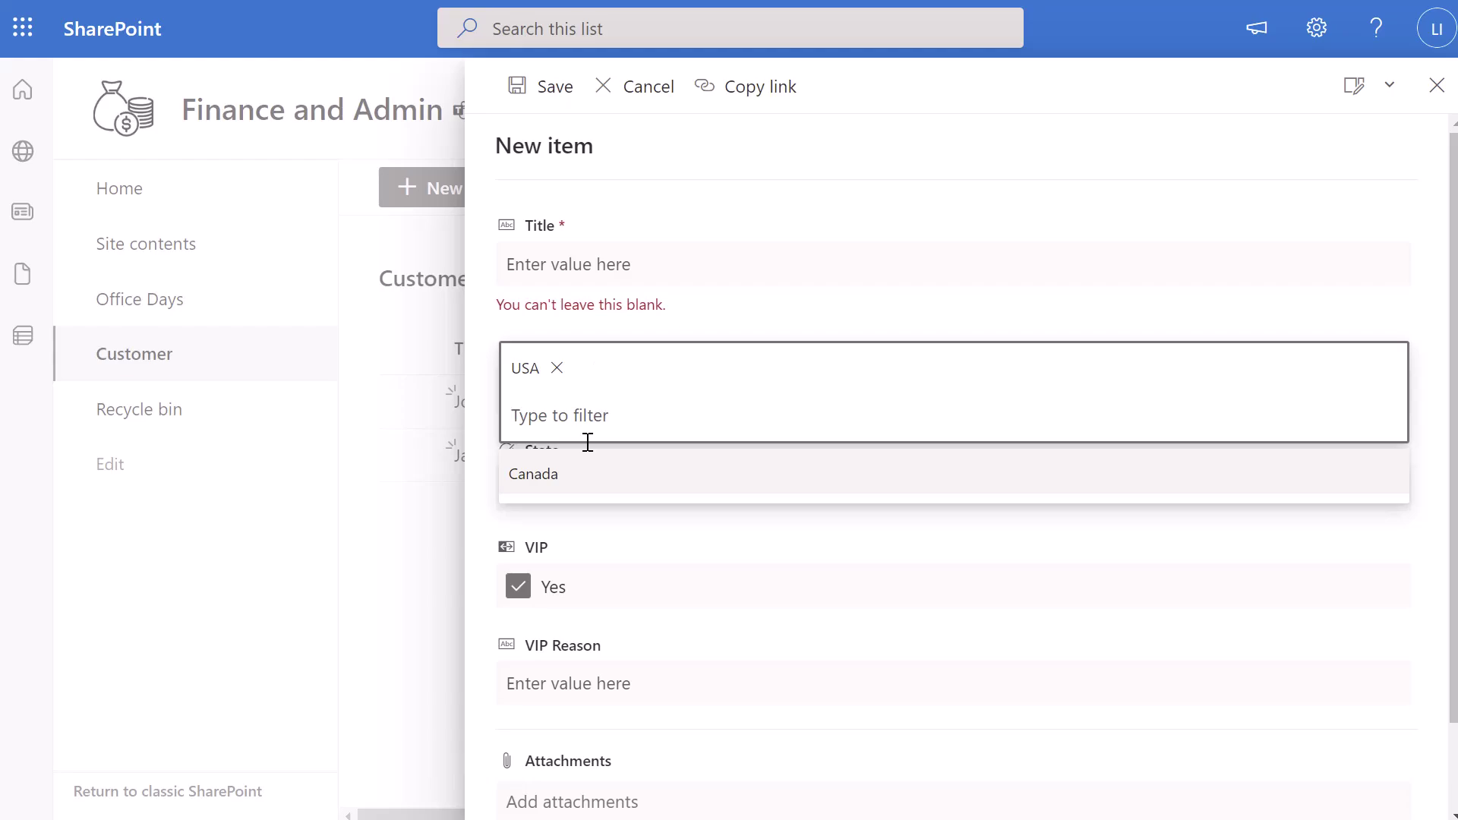
{"action": "left_click", "coordinate": [540, 480]}
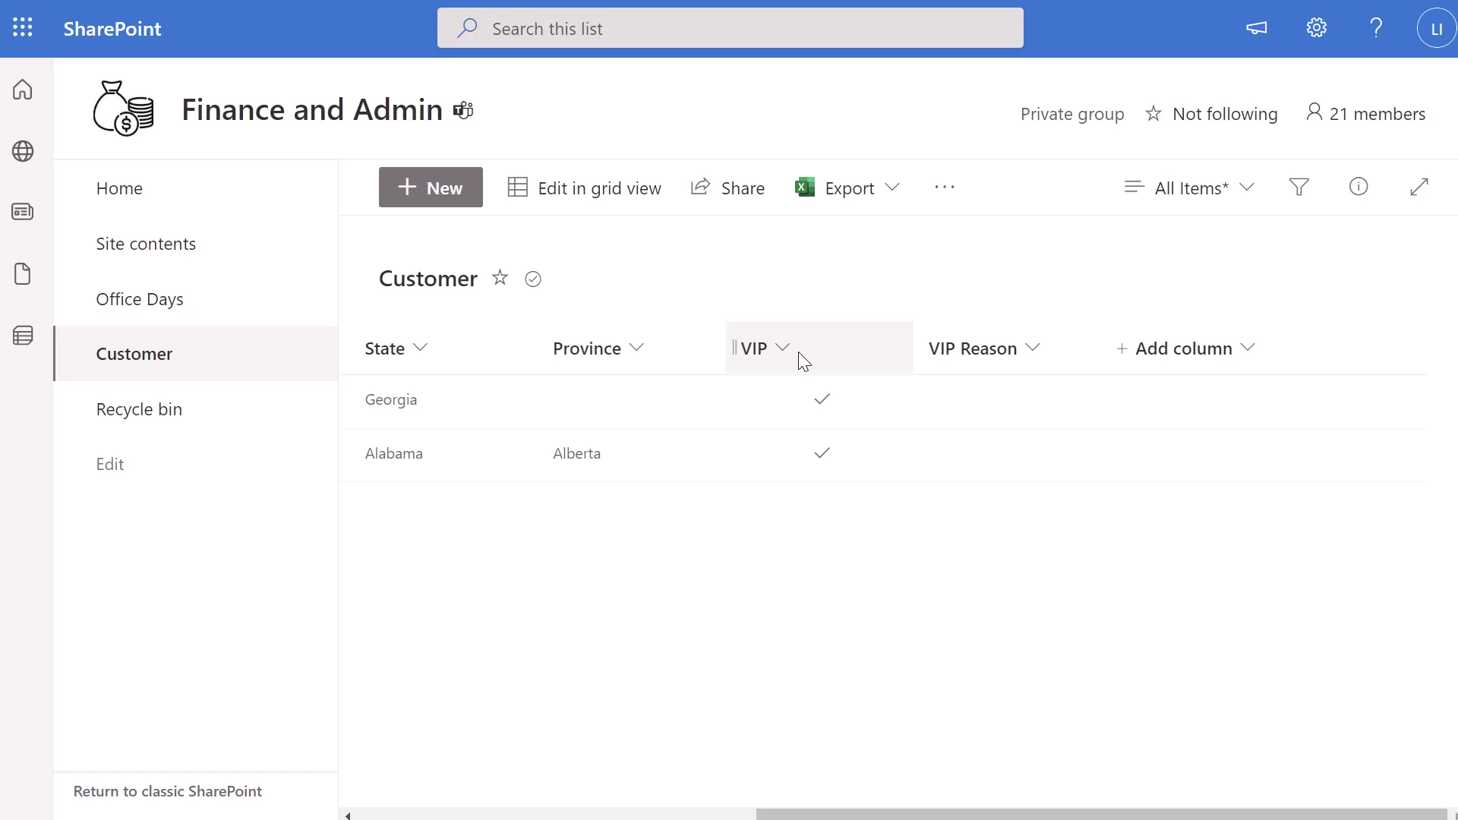
Step: Start a new Customer item, open its form's column editor and enter =if([$VIP] == true, 'true', 'false') as the VIP Reason field's conditional formula
{"action": "left_click", "coordinate": [459, 203]}
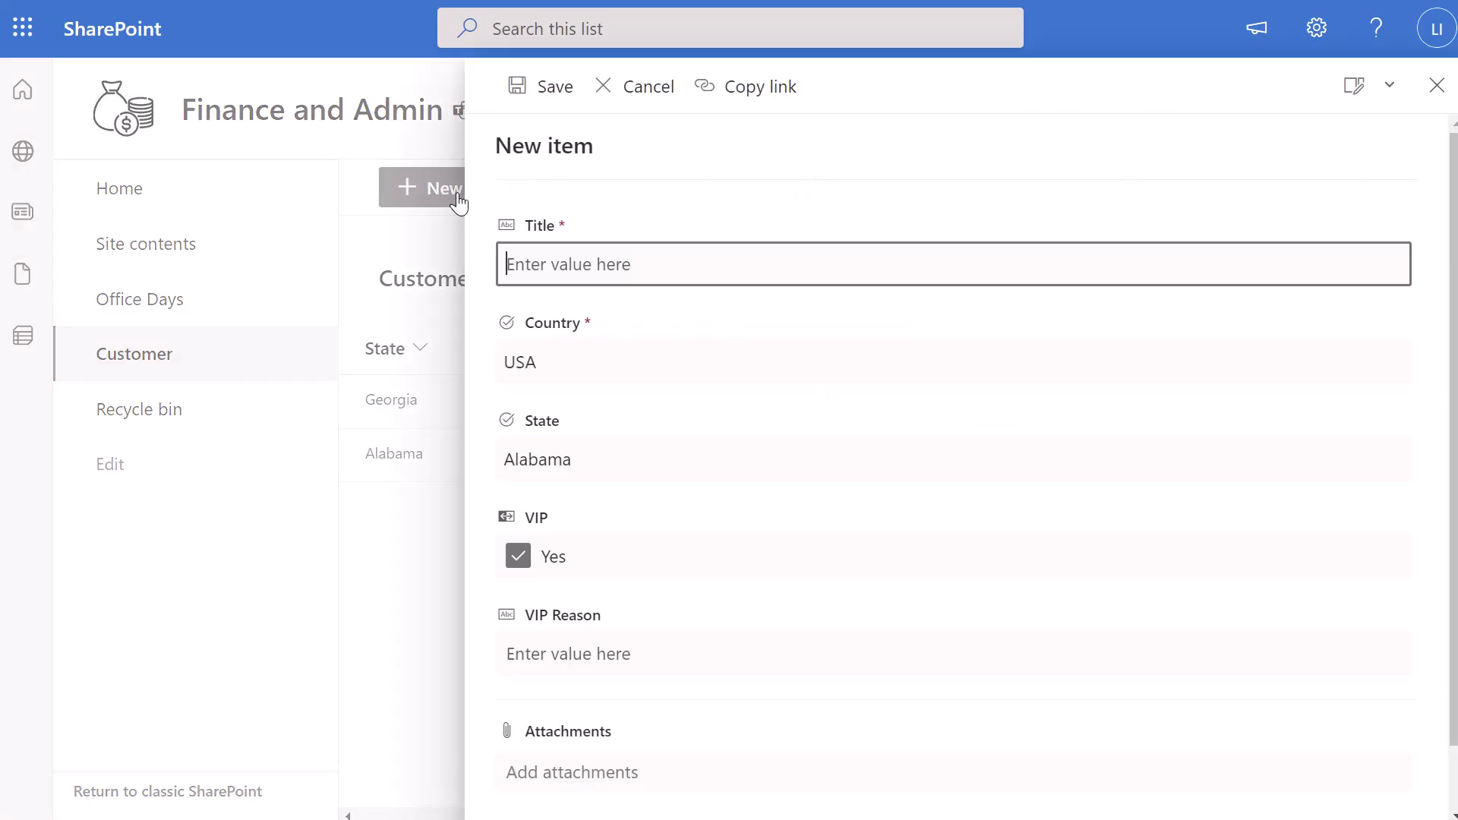
{"action": "left_click", "coordinate": [1359, 100]}
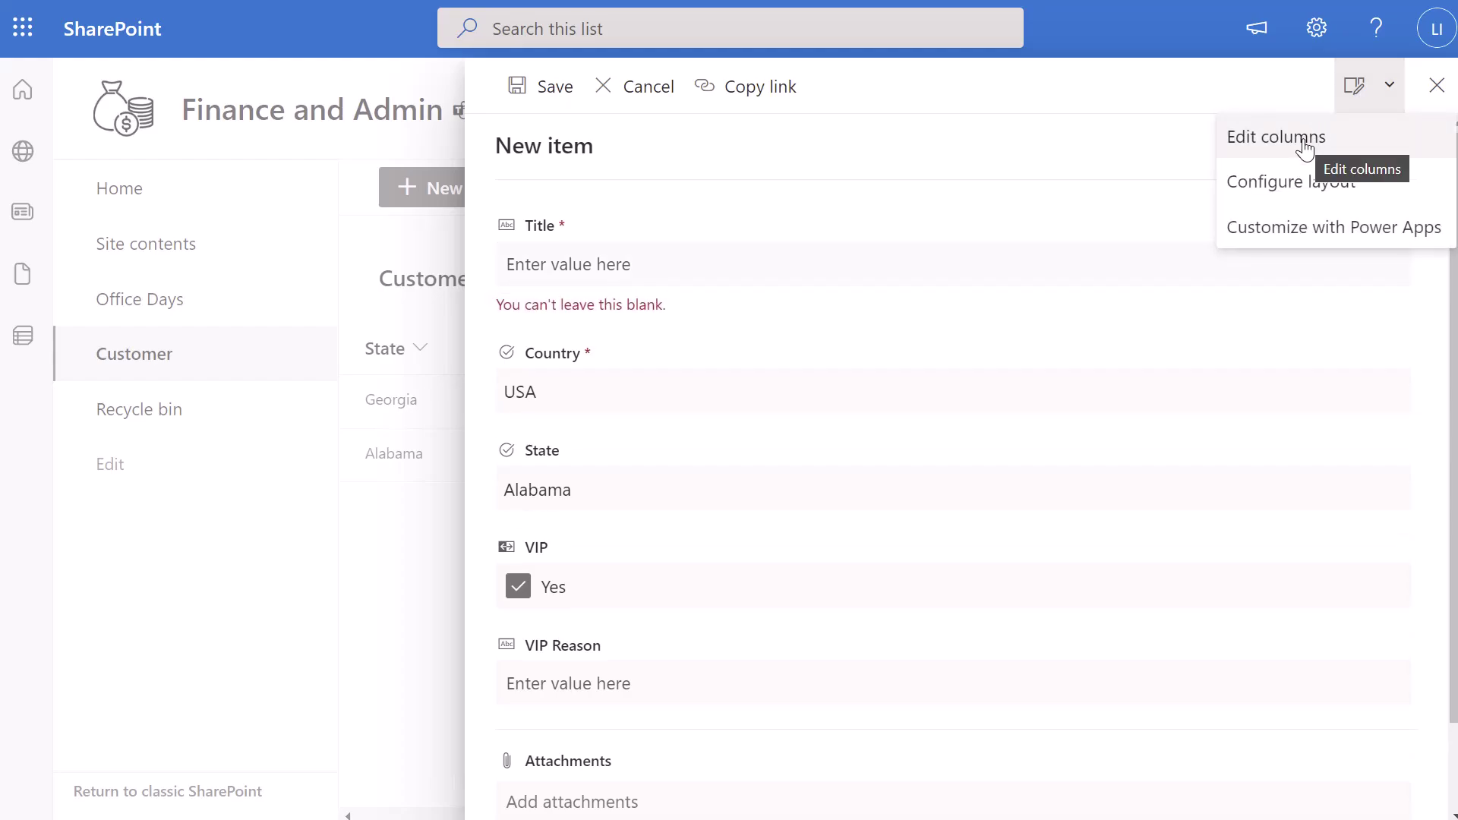
{"action": "left_click", "coordinate": [1304, 144]}
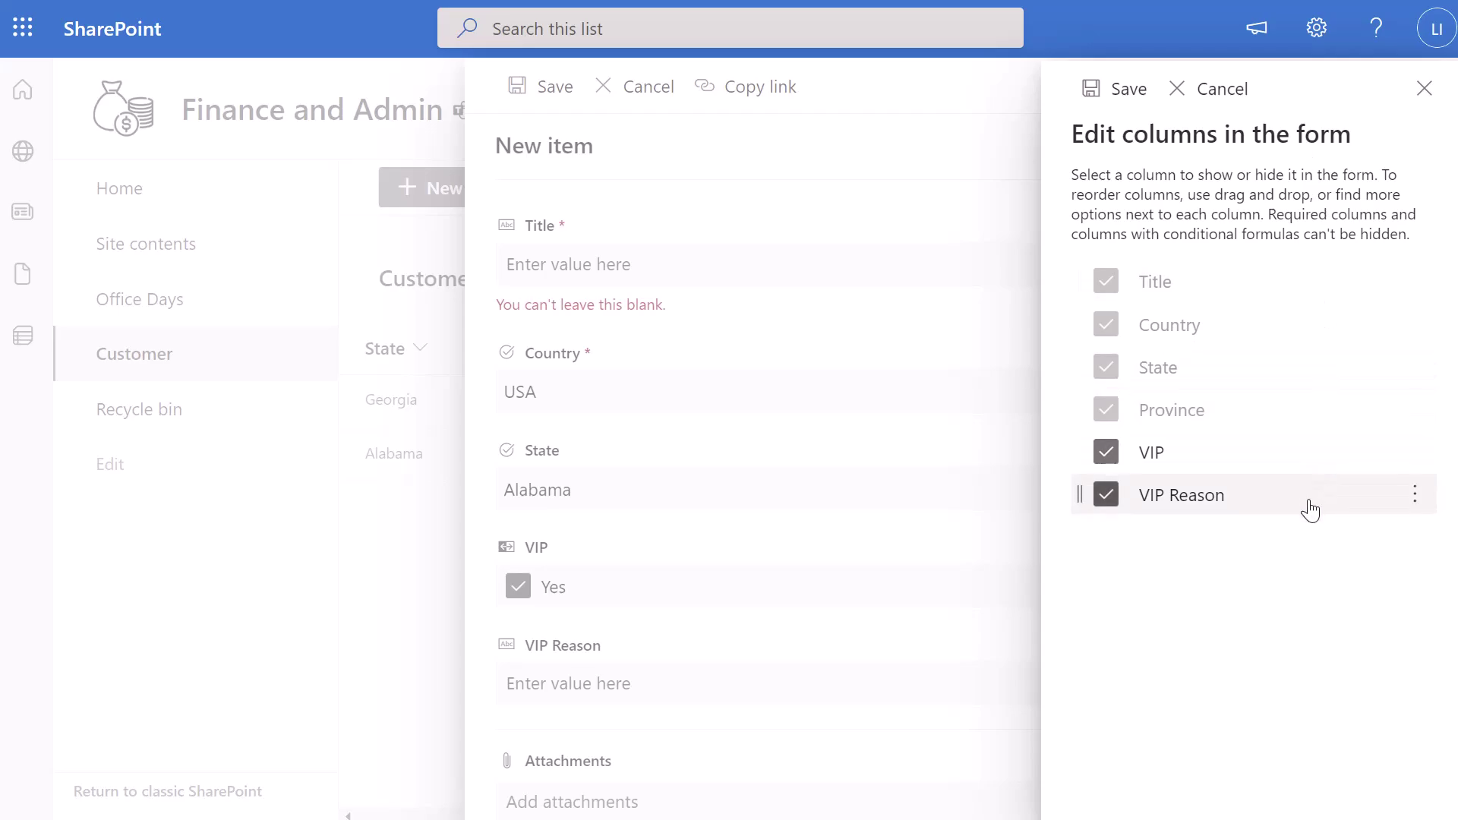
{"action": "left_click", "coordinate": [1414, 504]}
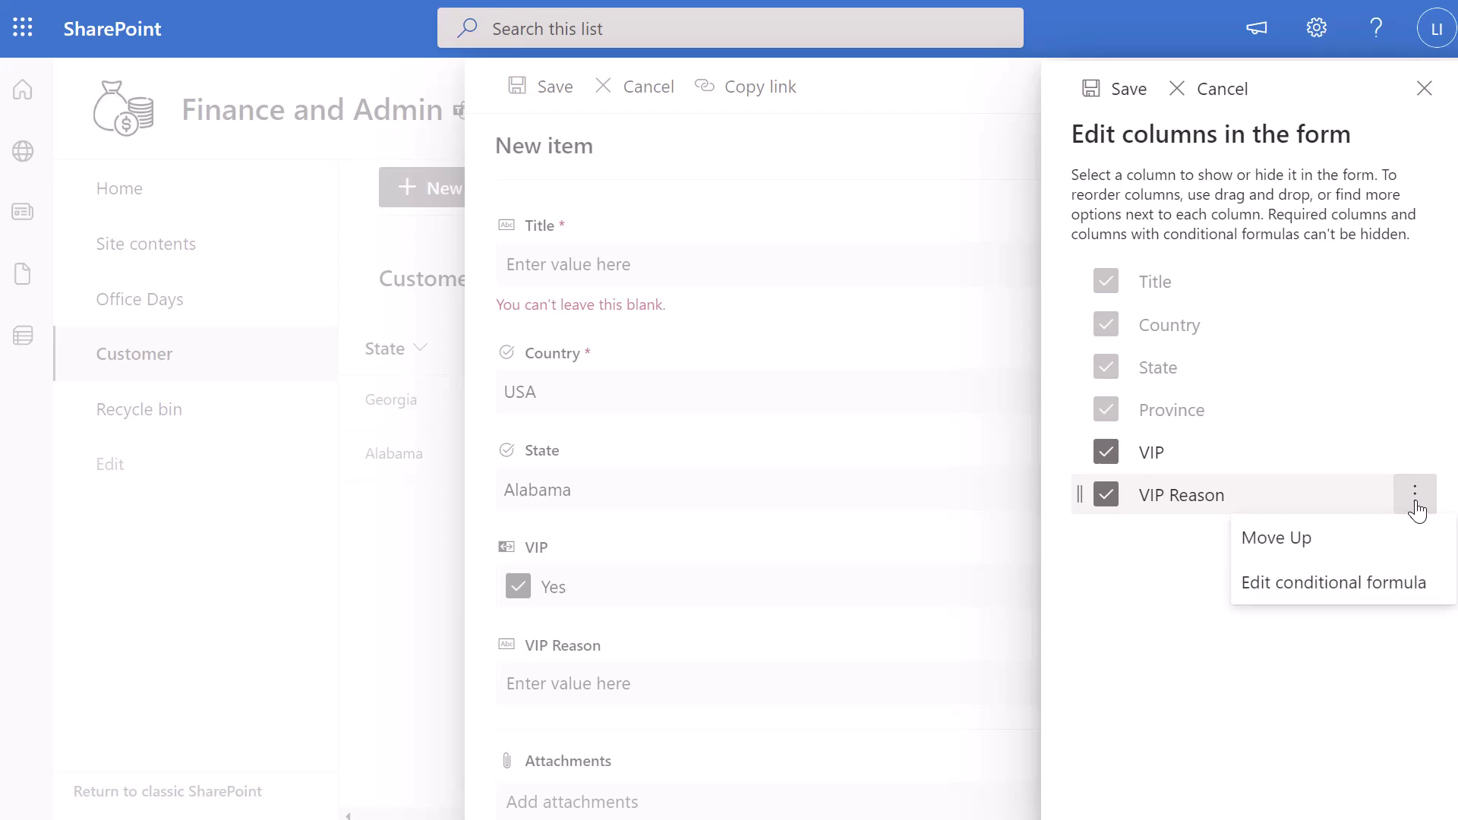
{"action": "left_click", "coordinate": [1376, 591]}
{"action": "left_click", "coordinate": [693, 524]}
{"action": "type", "text": "=if([$VIP] == true, 'true', 'false')"}
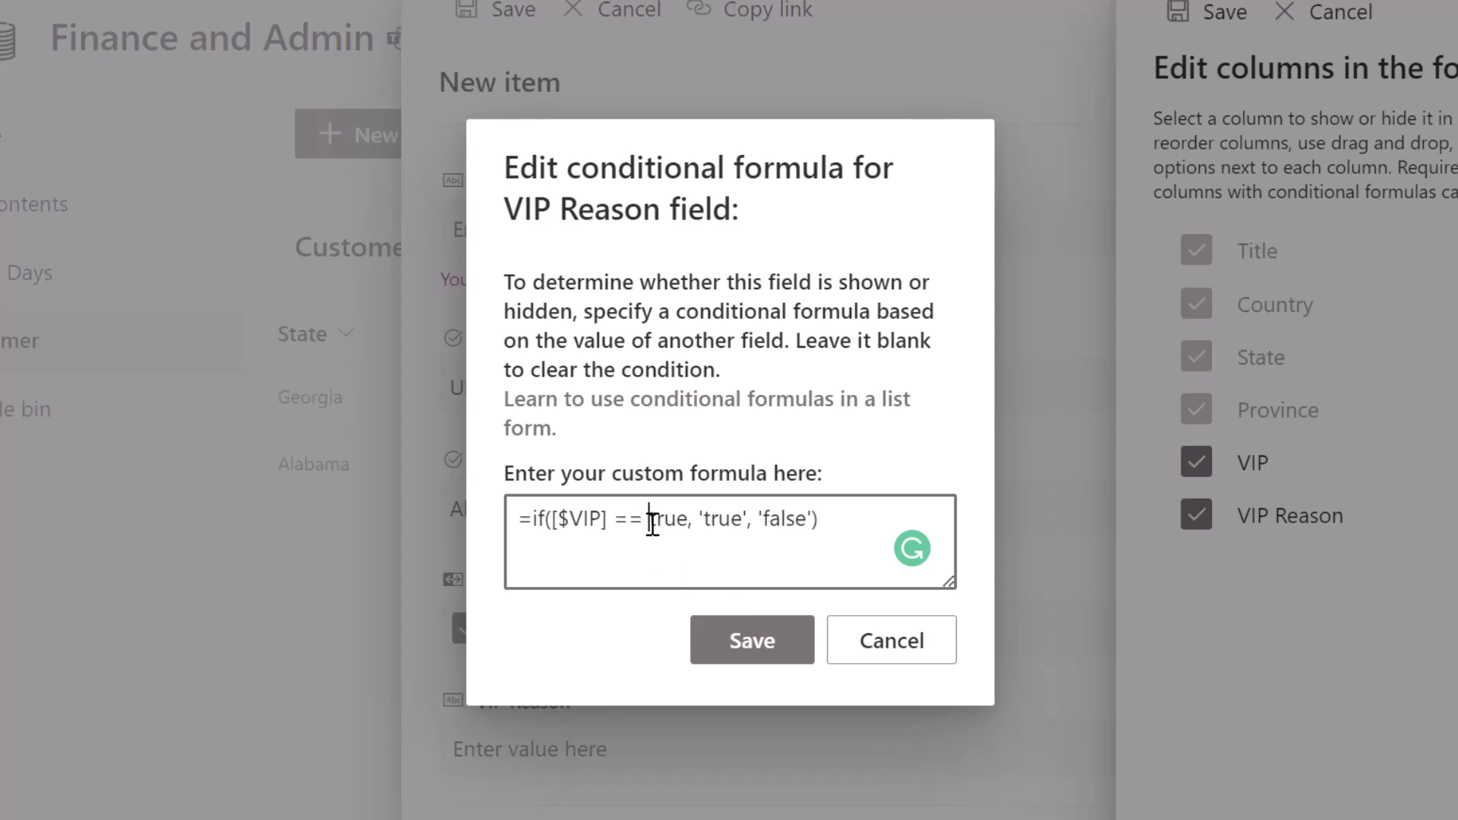
Step: Review the true condition in the VIP Reason formula, save the formula and the form's column changes, and close the form
{"action": "left_click_drag", "start_coordinate": [650, 521], "coordinate": [688, 524]}
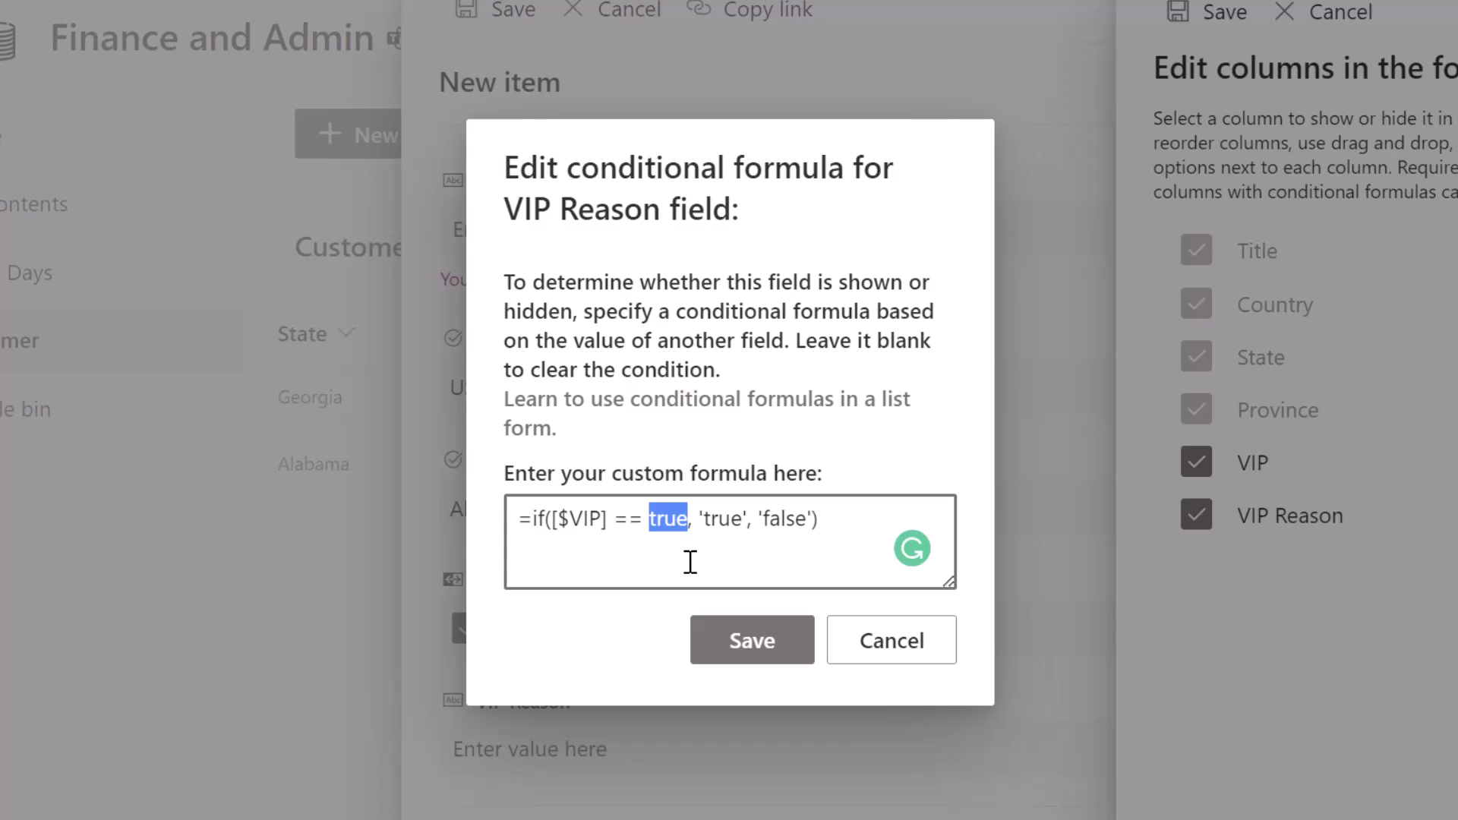
{"action": "left_click", "coordinate": [654, 579]}
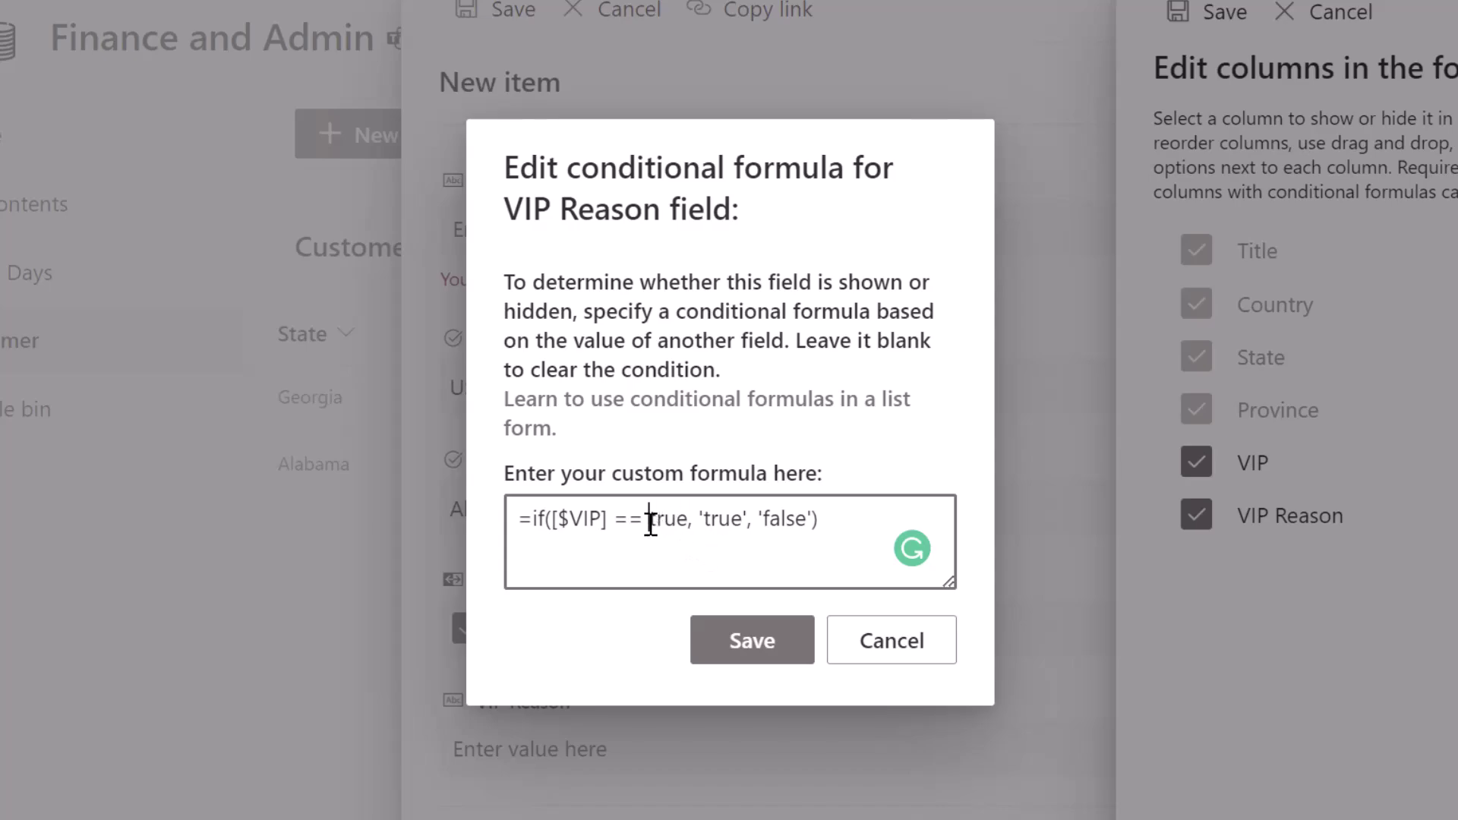
{"action": "left_click_drag", "start_coordinate": [651, 518], "coordinate": [687, 523]}
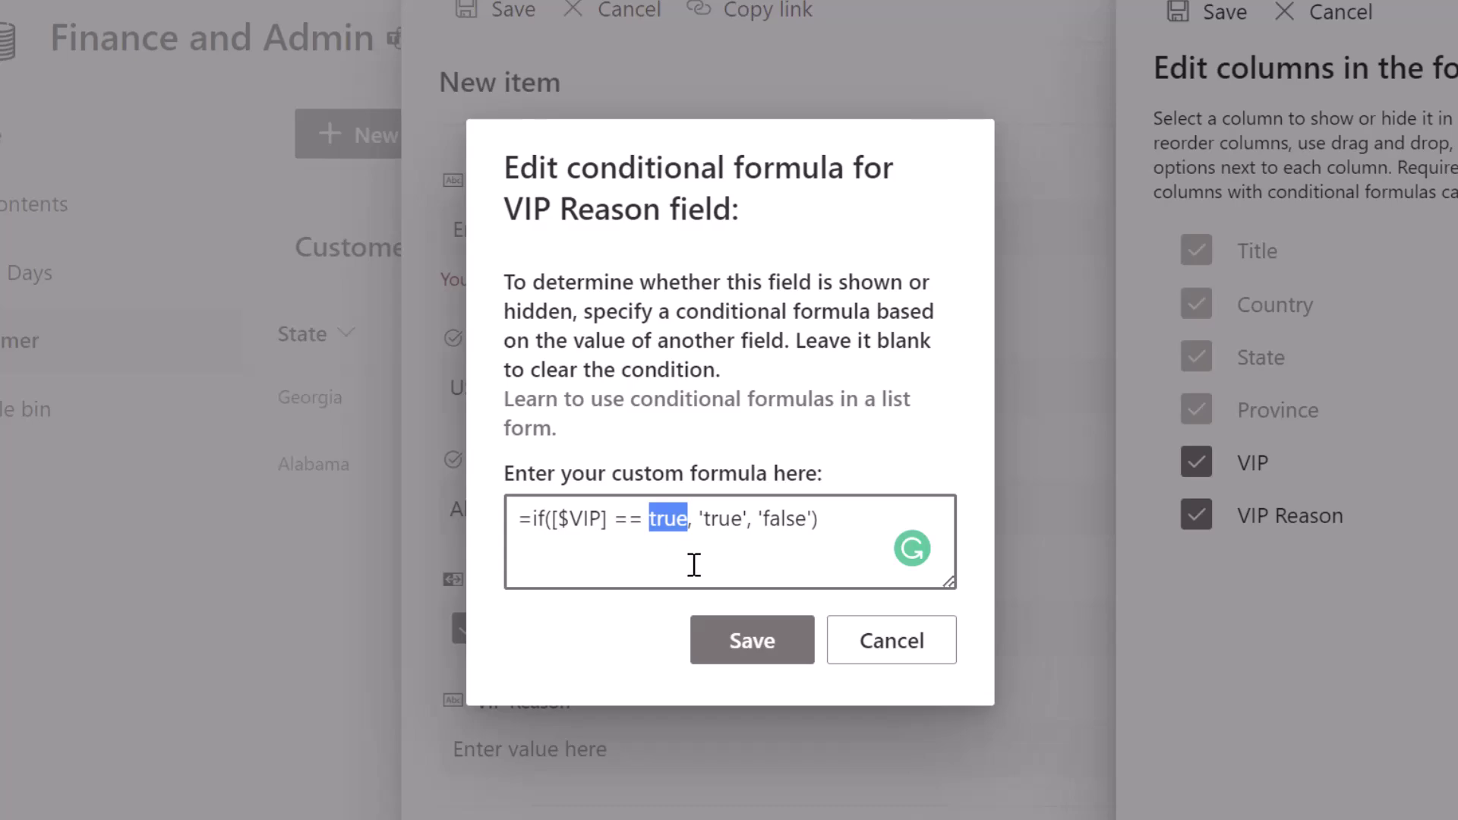
{"action": "left_click", "coordinate": [751, 657]}
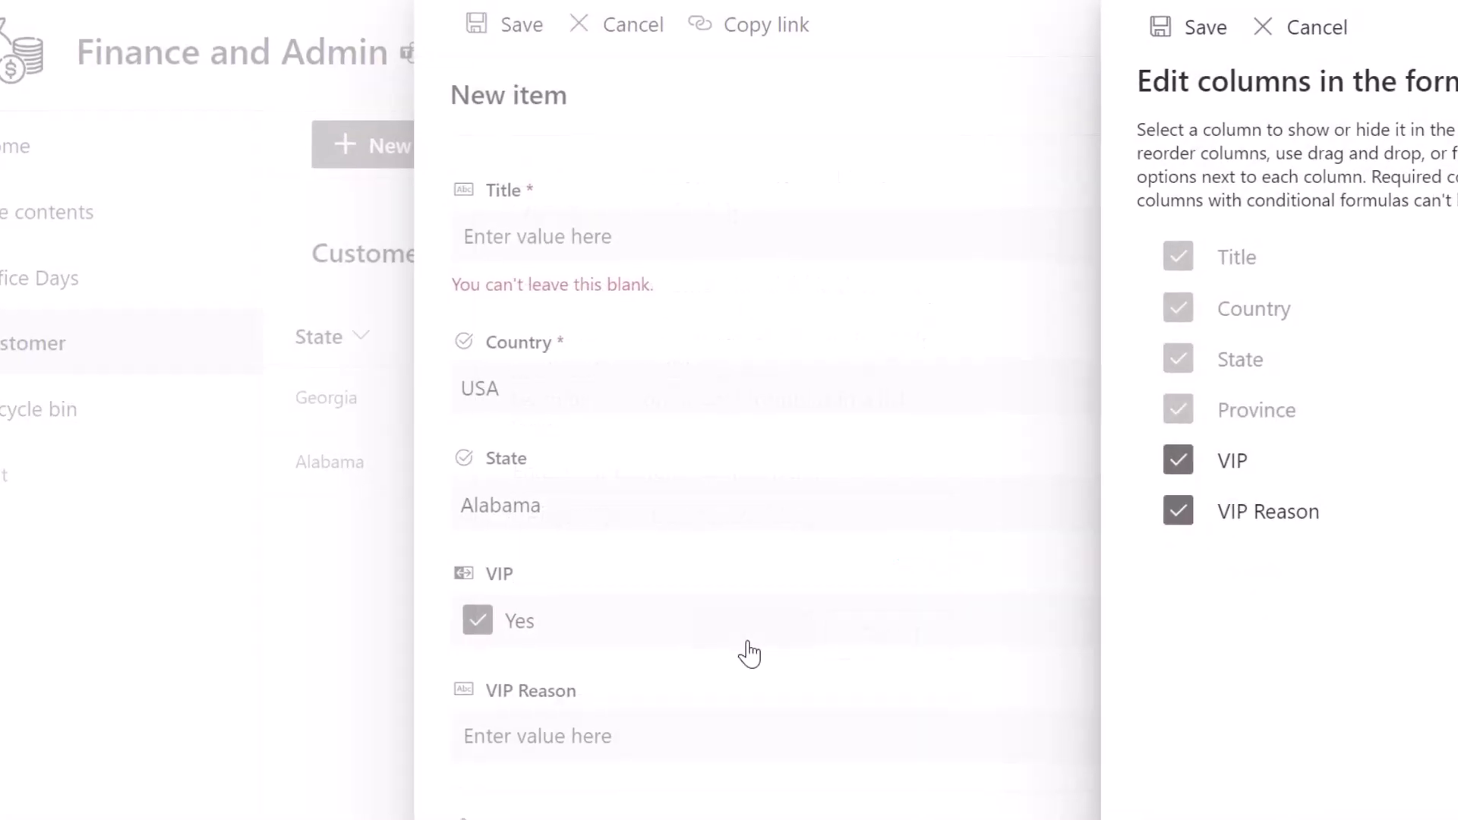
{"action": "left_click", "coordinate": [1153, 32]}
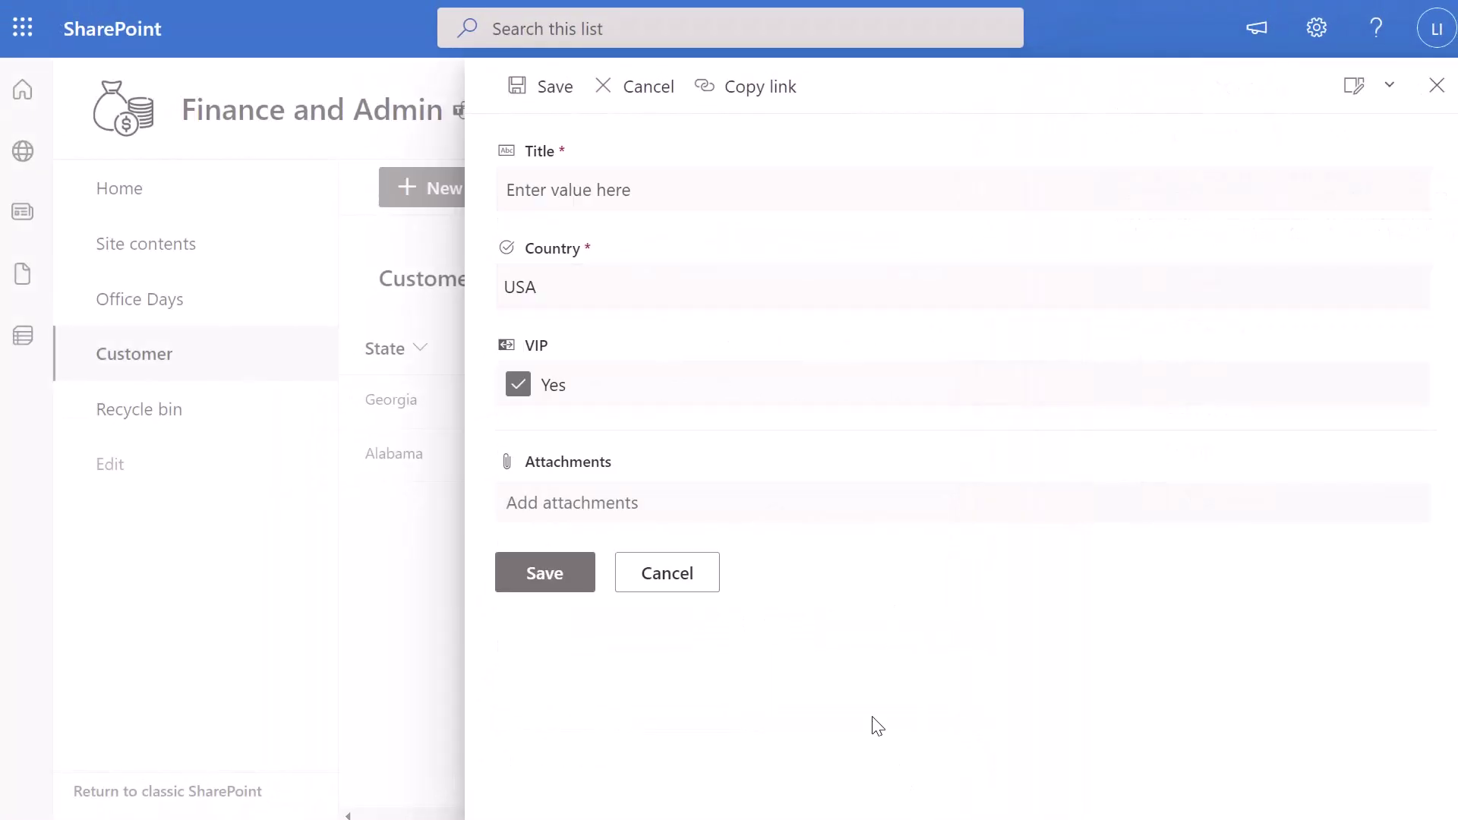
{"action": "left_click", "coordinate": [709, 582]}
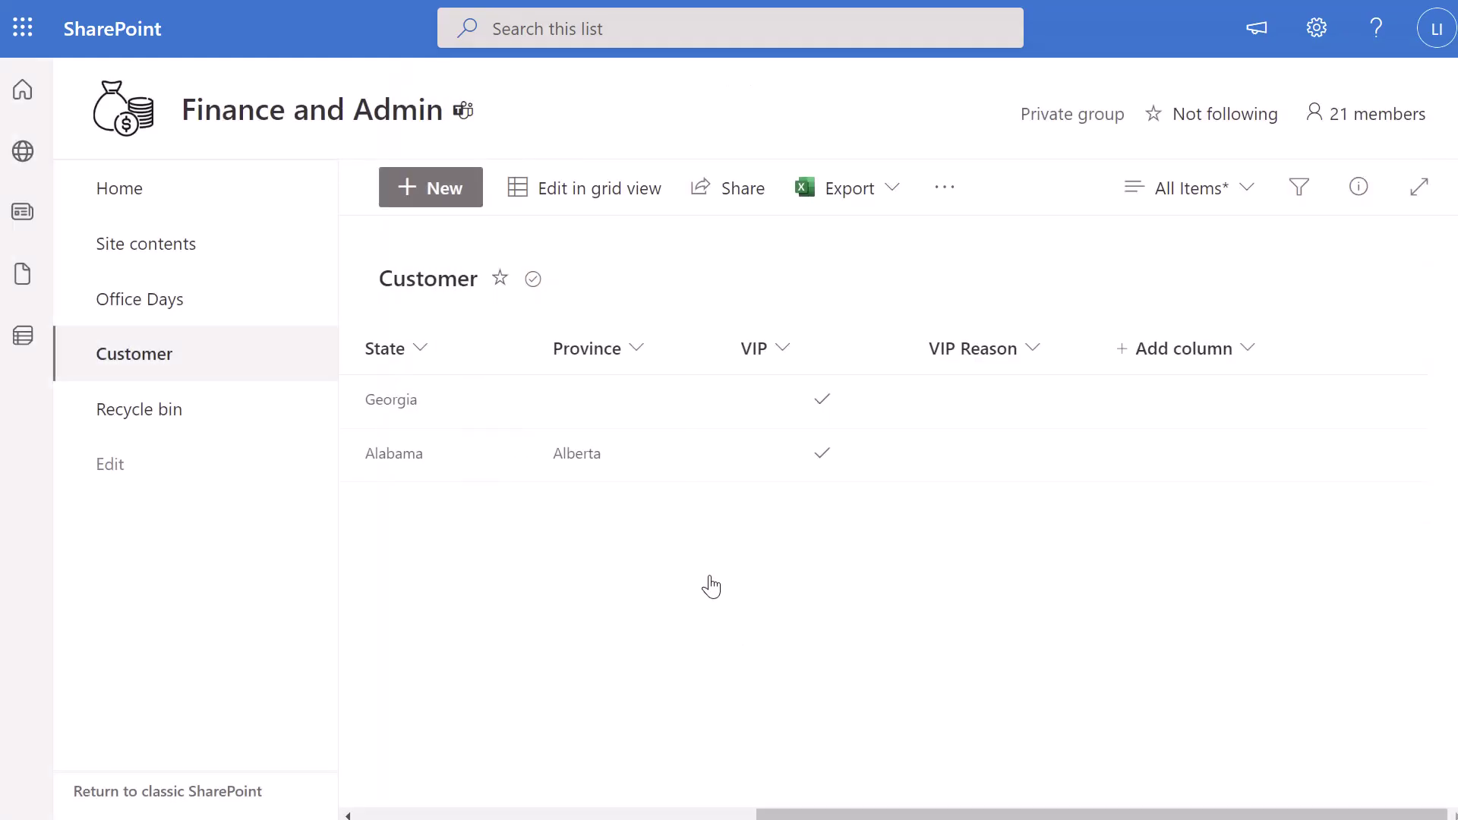
Step: Start a new Customer item and toggle the VIP checkbox to test when the form shows VIP Reason
{"action": "left_click", "coordinate": [448, 192]}
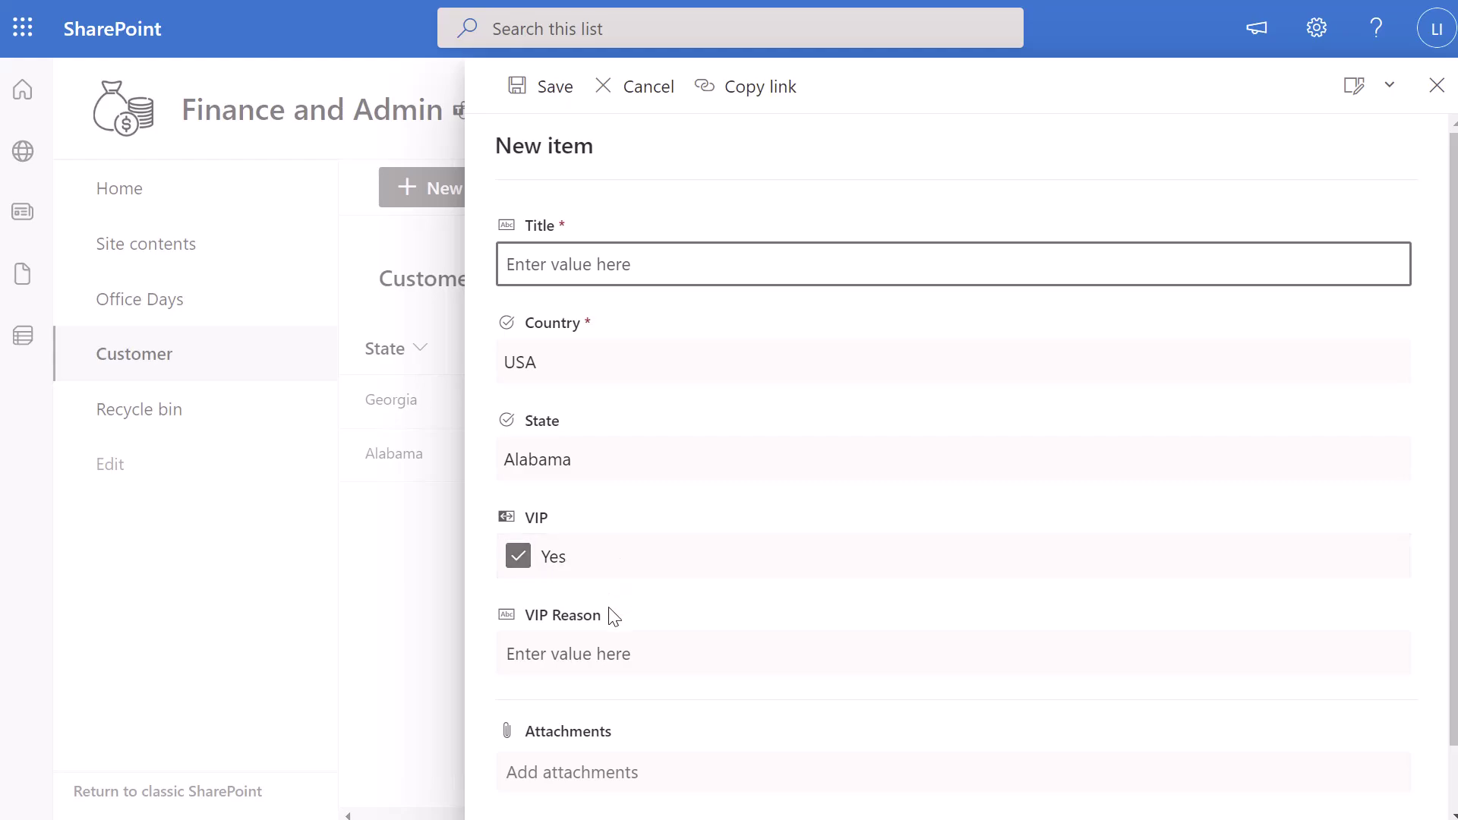
{"action": "left_click", "coordinate": [523, 569]}
{"action": "left_click", "coordinate": [519, 590]}
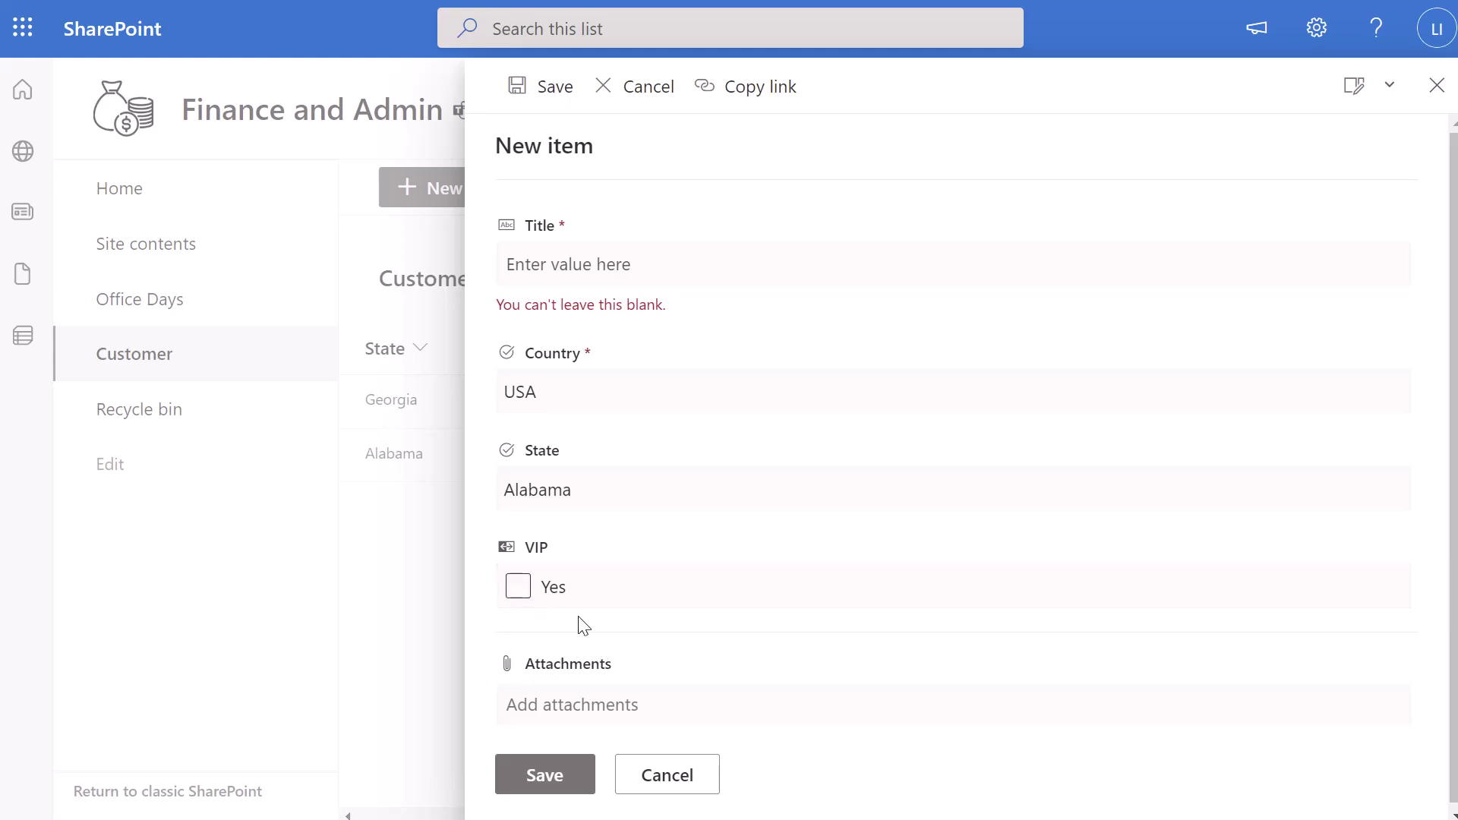
{"action": "left_click", "coordinate": [555, 597]}
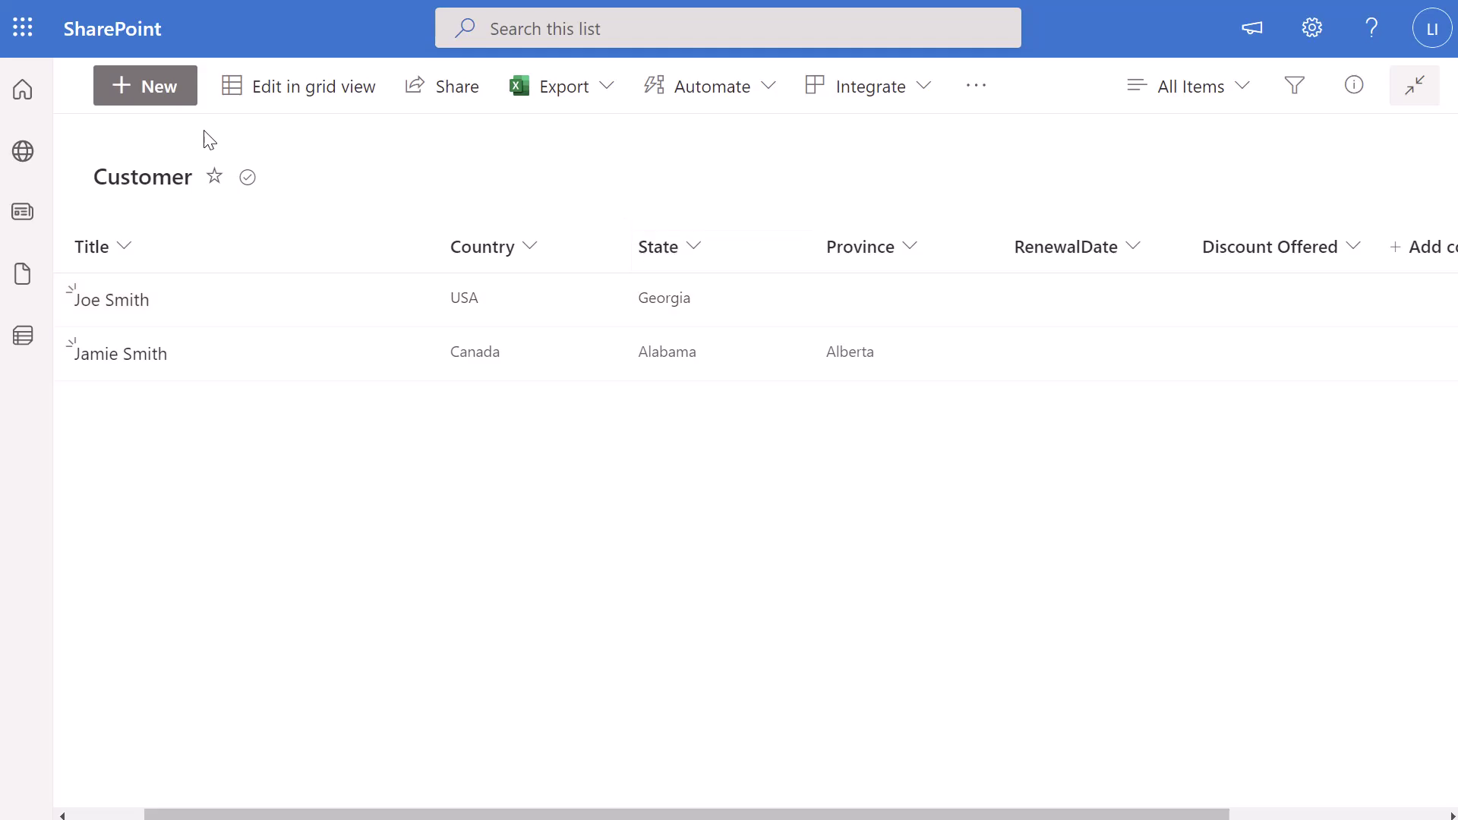
Step: Set the Discount Offered field's conditional formula to =if([$RenewalDate] <= Date('07/31/2022'), 'true', 'false'), save the form's column changes and close the form
{"action": "left_click", "coordinate": [152, 101]}
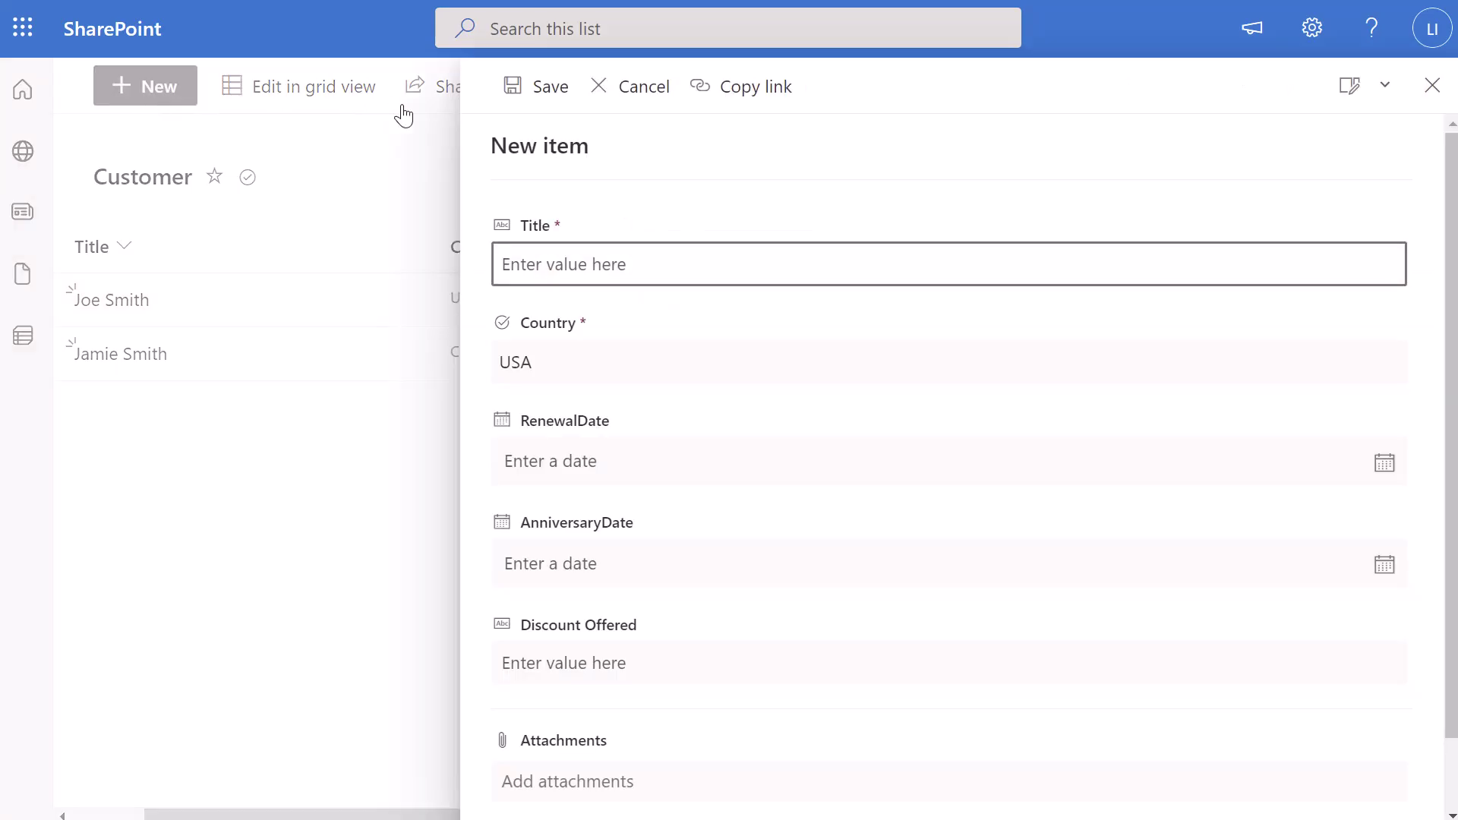
{"action": "left_click", "coordinate": [1364, 95]}
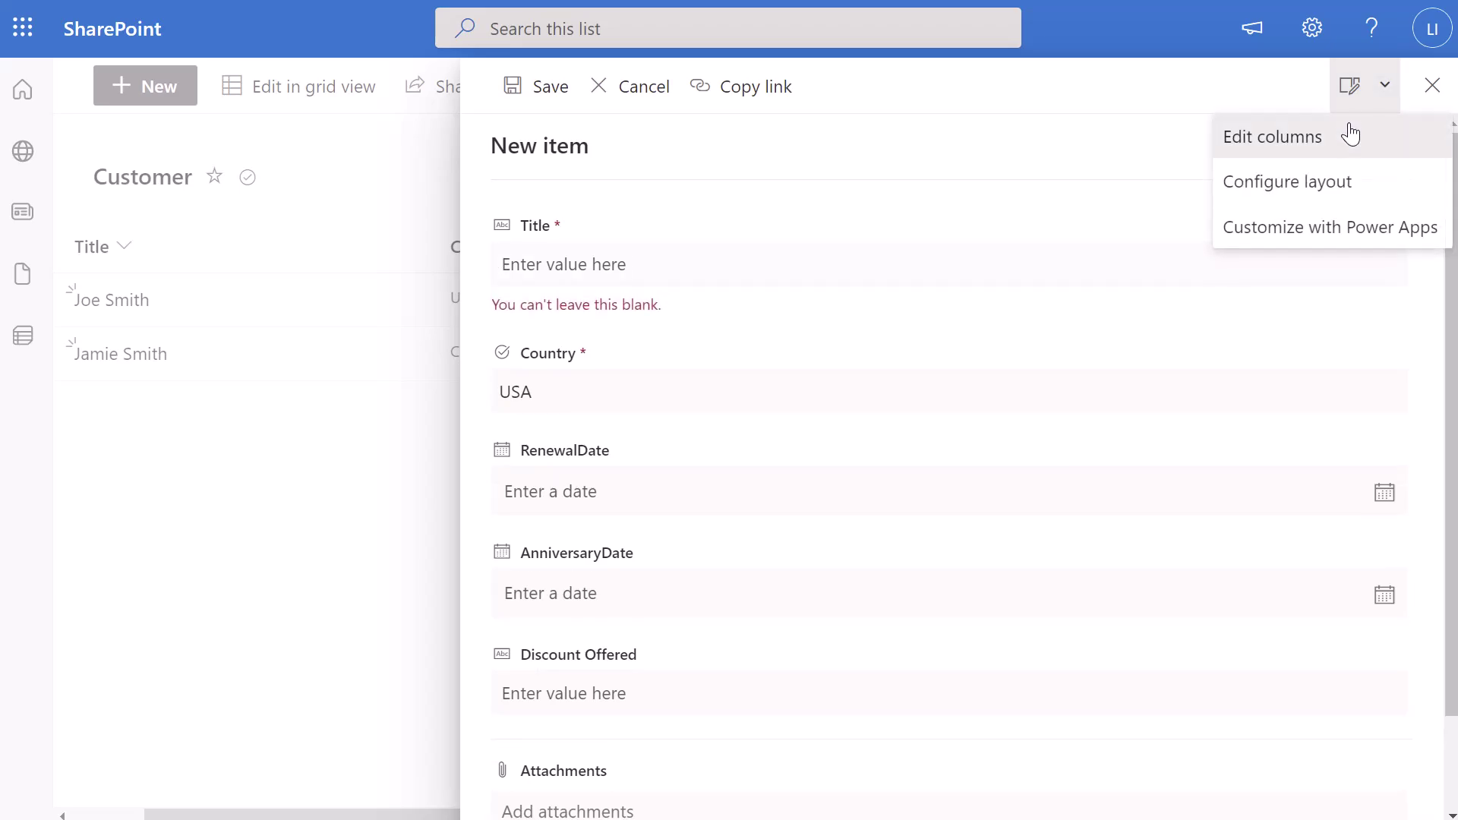
{"action": "left_click", "coordinate": [1351, 137]}
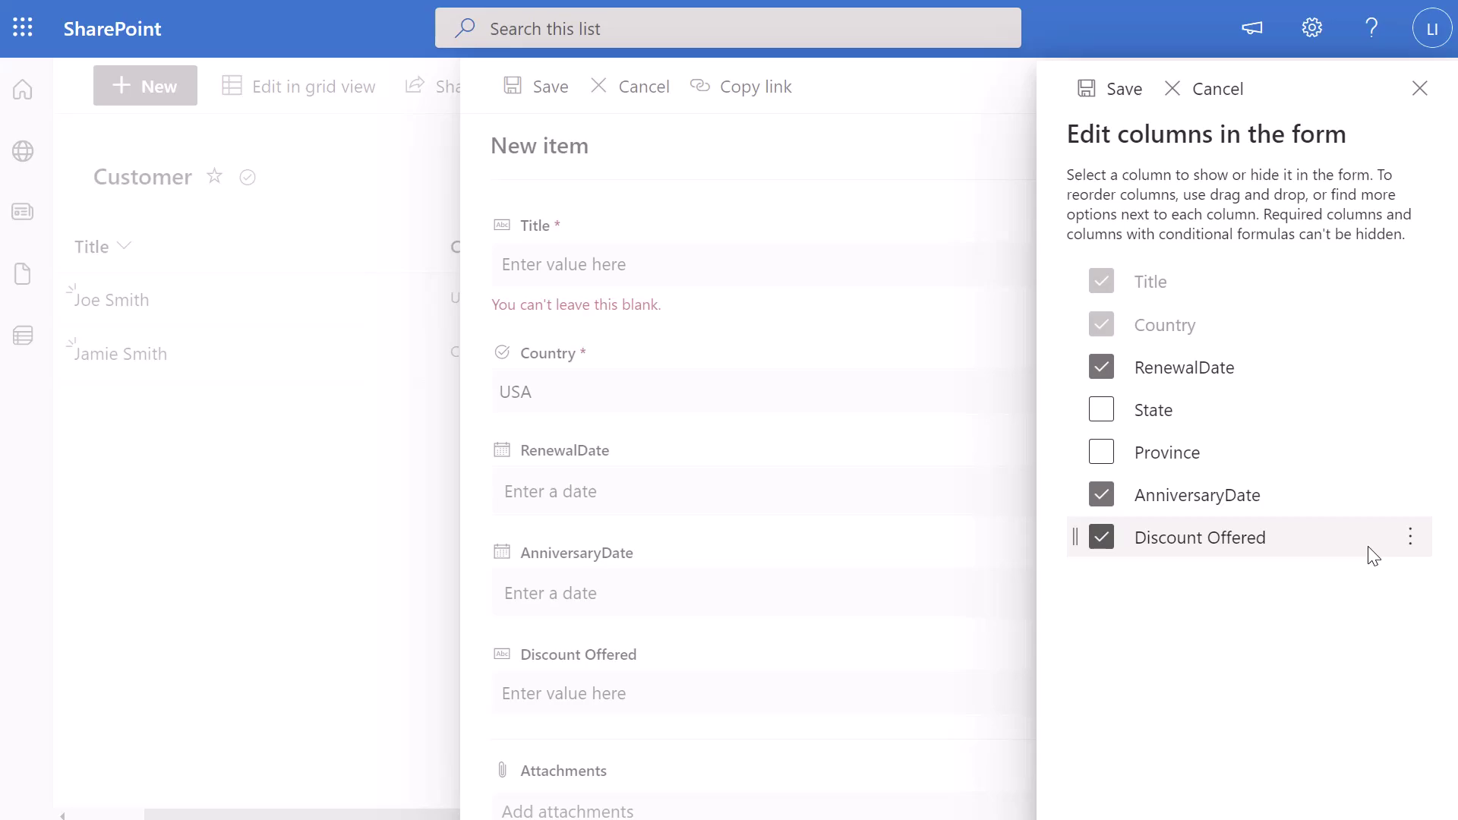
{"action": "left_click", "coordinate": [1409, 540]}
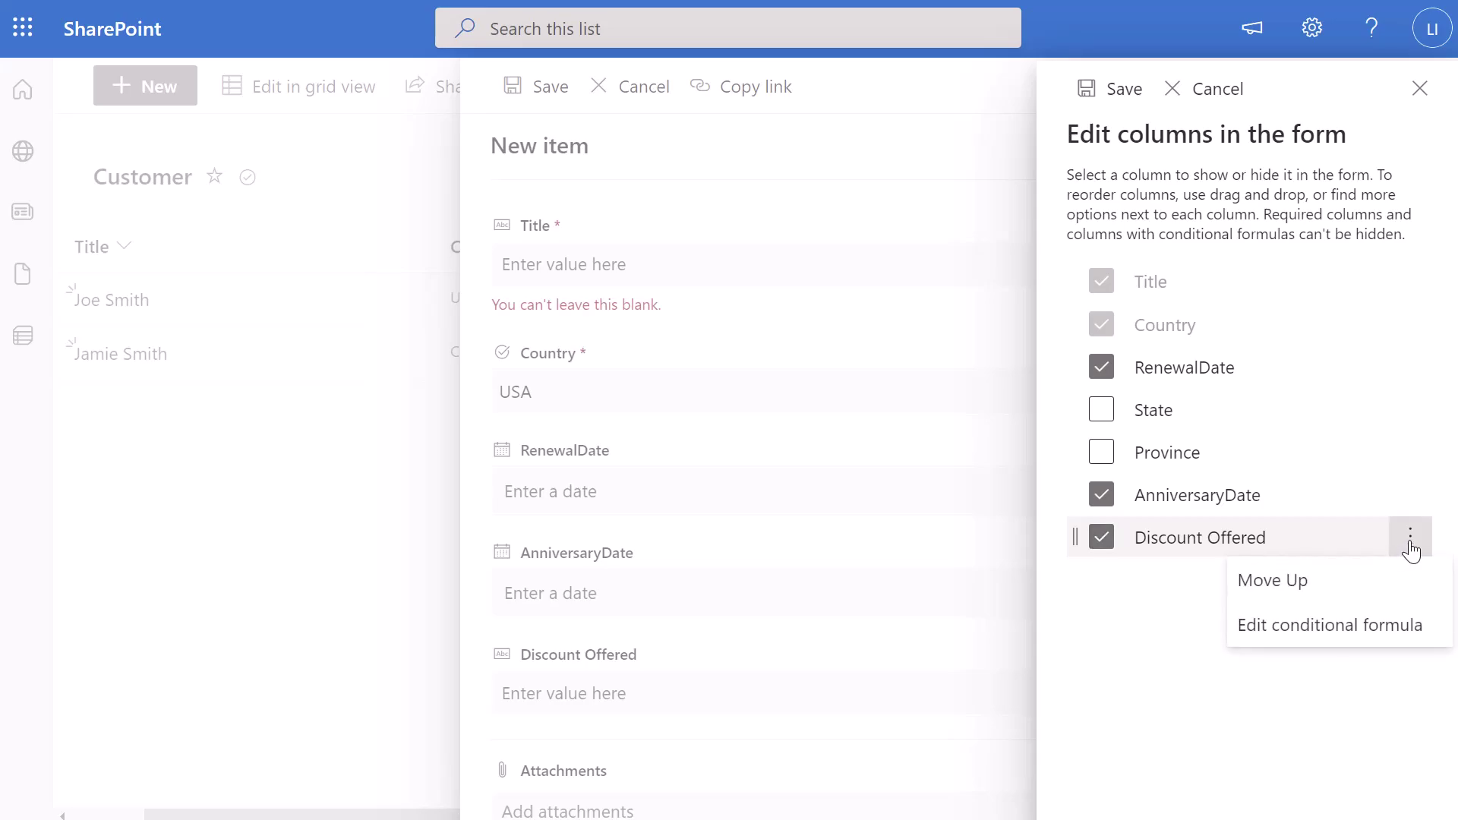
{"action": "left_click", "coordinate": [1392, 629]}
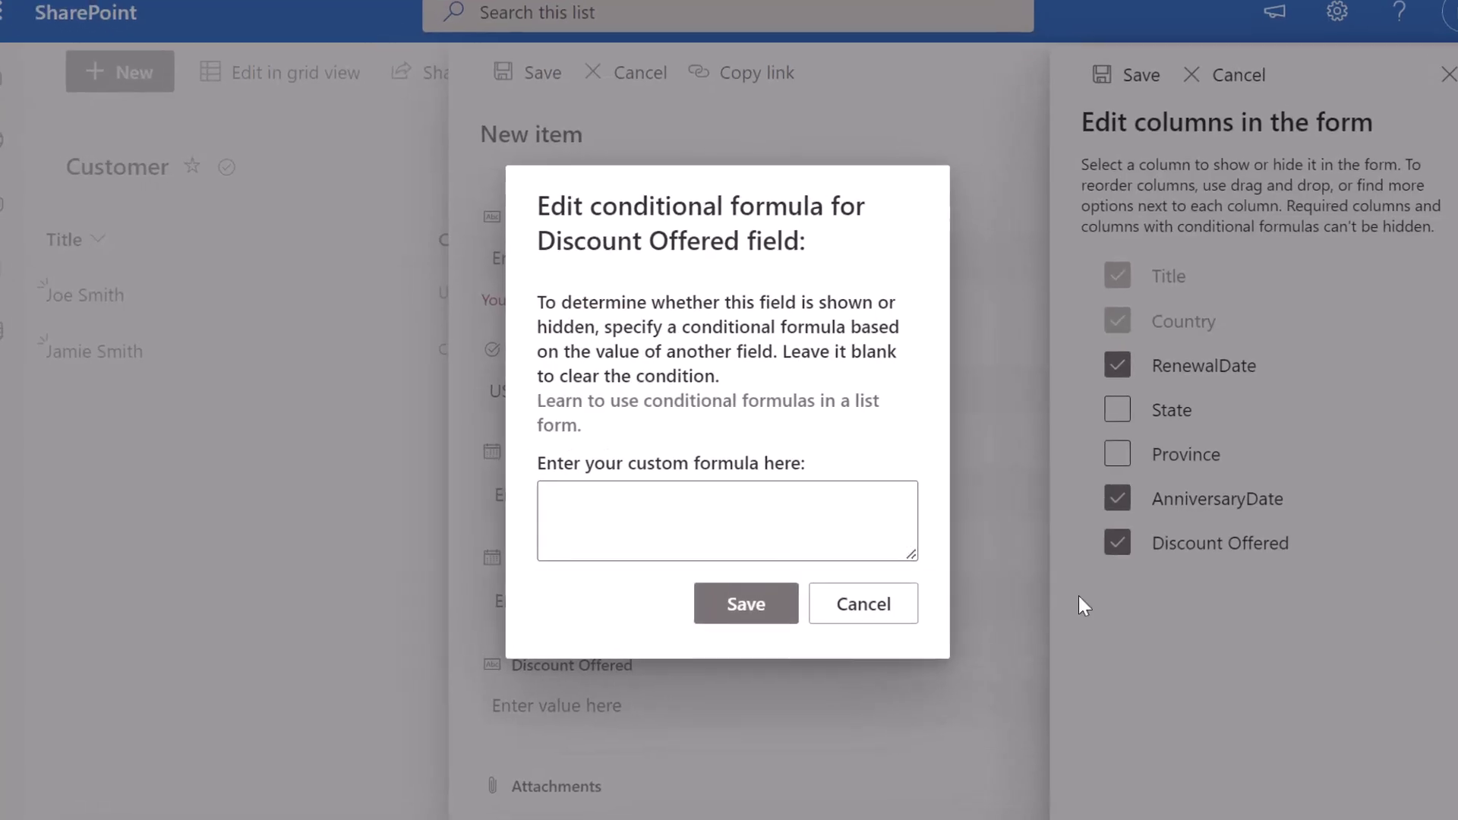
{"action": "type", "text": "=if([$RenewalDate] <= Date('07/31/2022'), 'true', 'false')"}
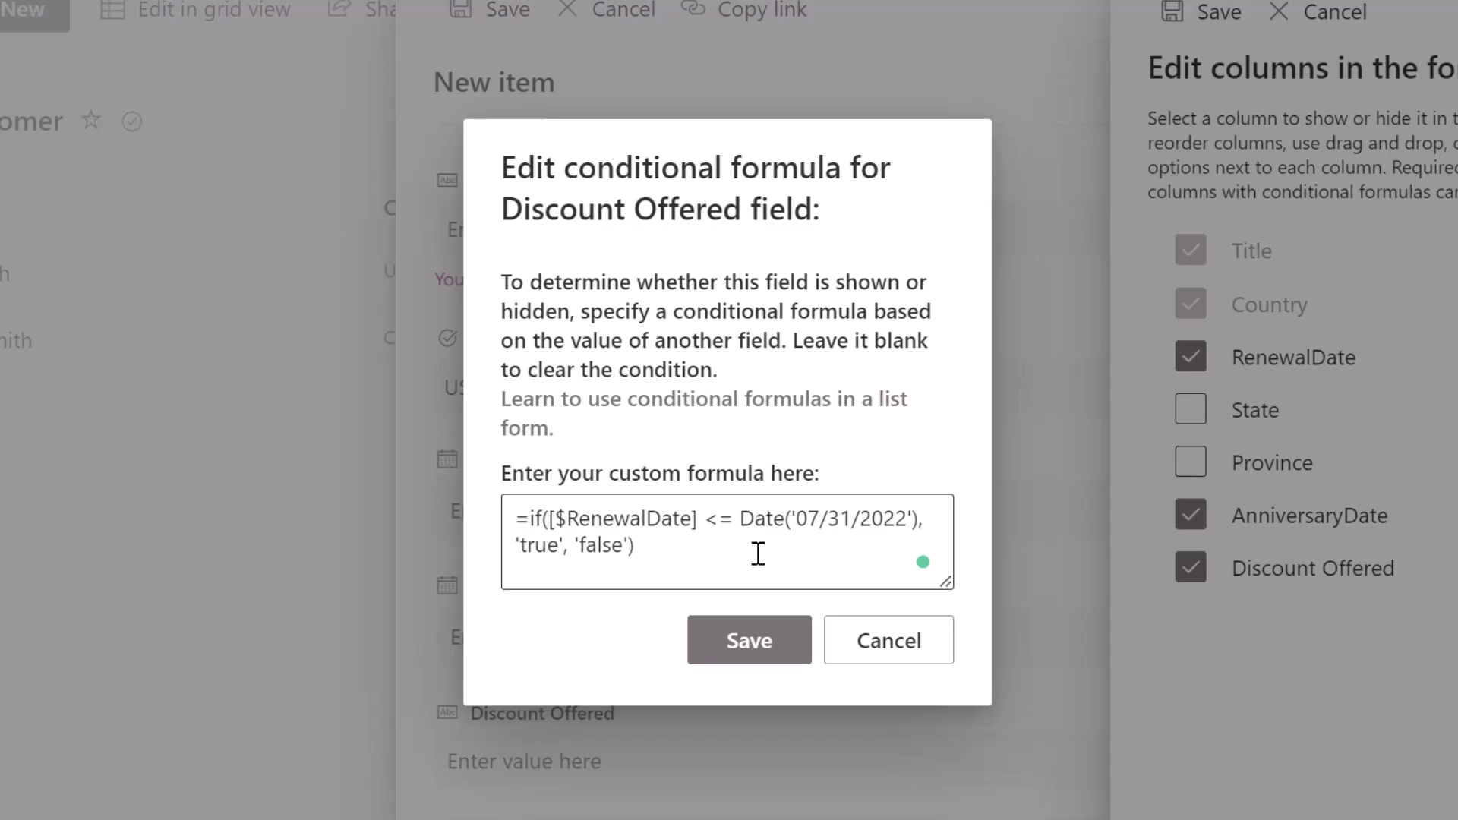
{"action": "left_click", "coordinate": [750, 641]}
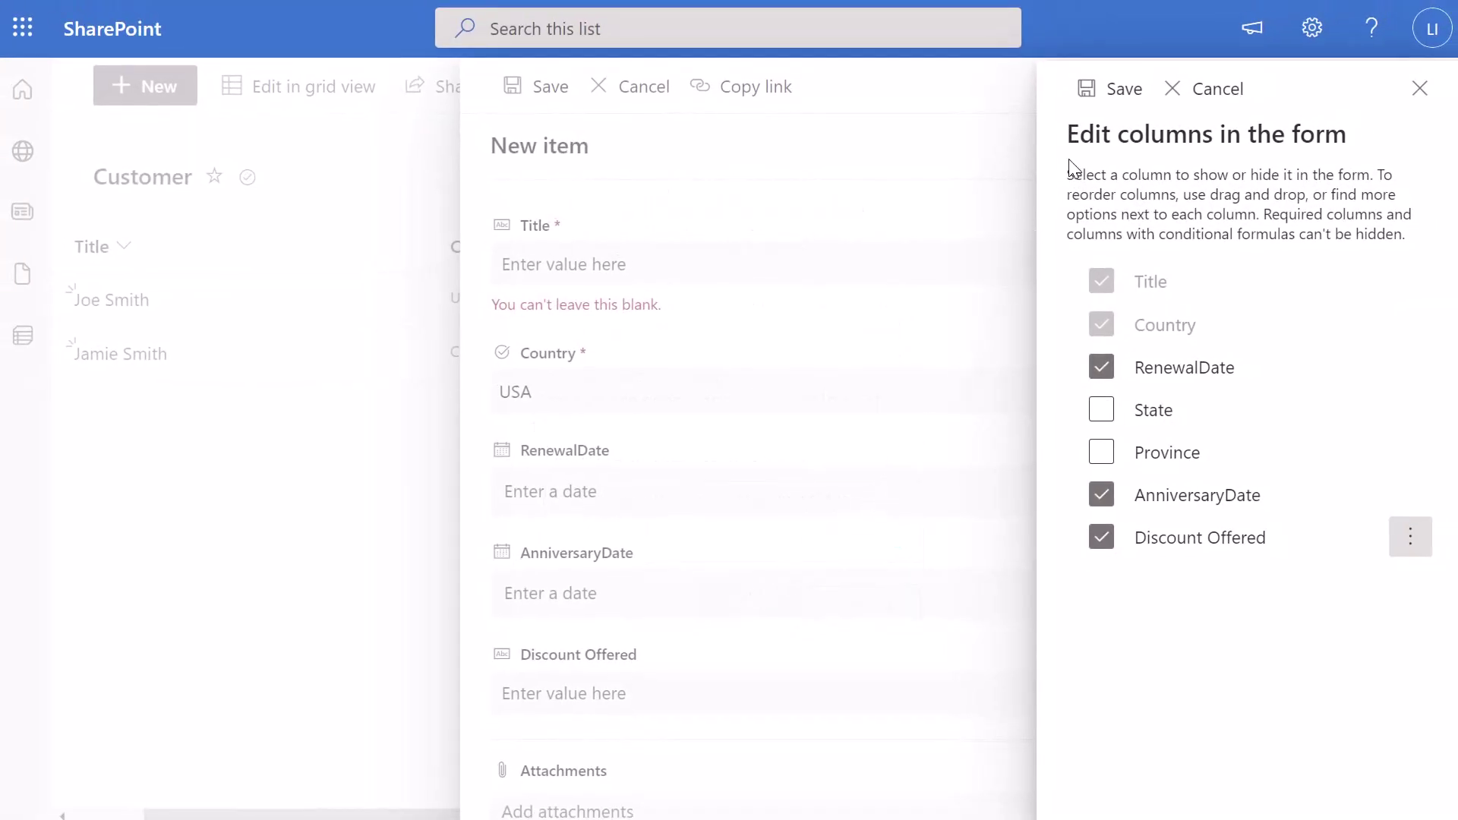
{"action": "left_click", "coordinate": [1115, 93]}
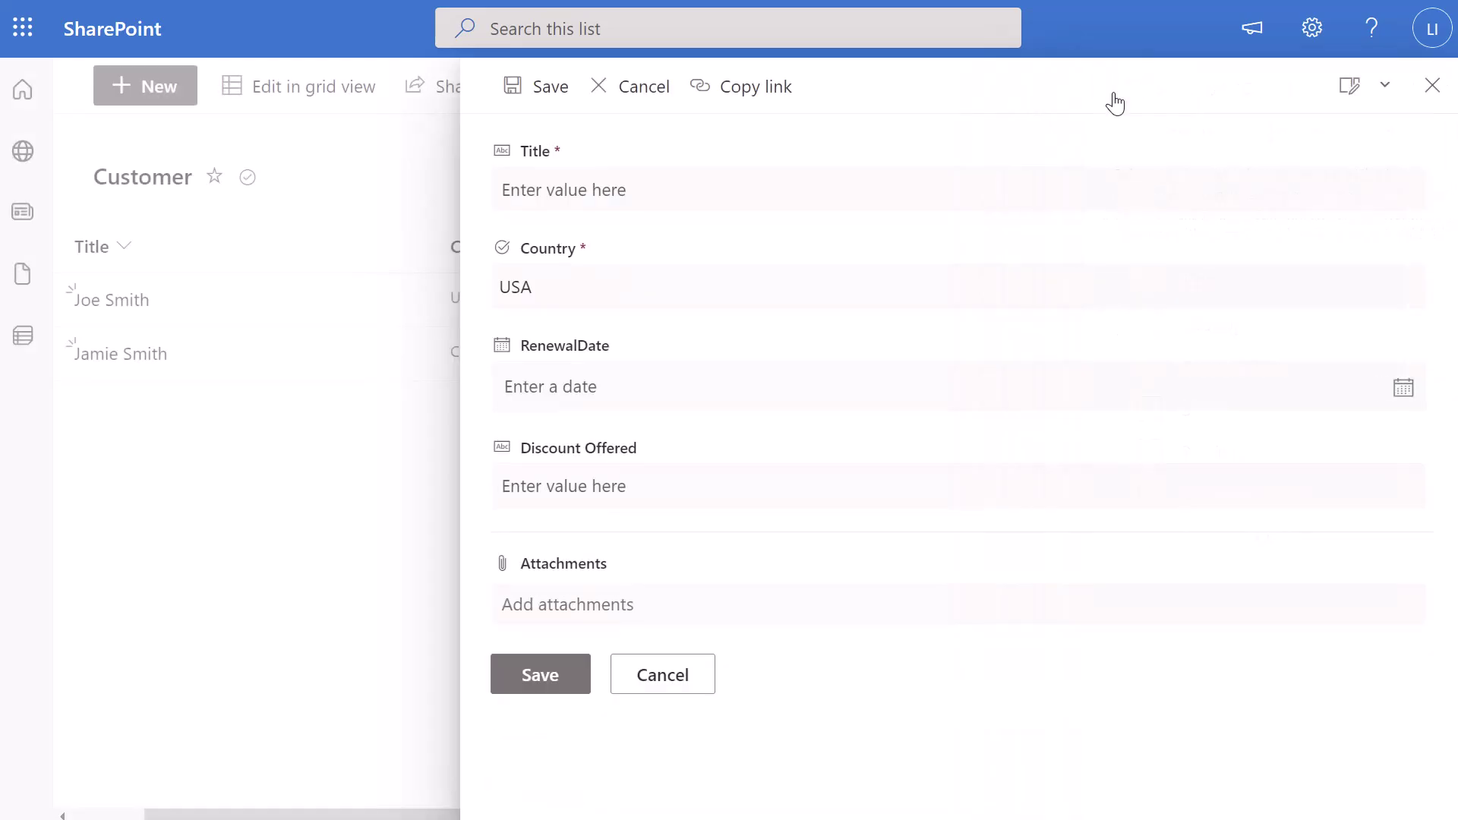
{"action": "left_click", "coordinate": [674, 678]}
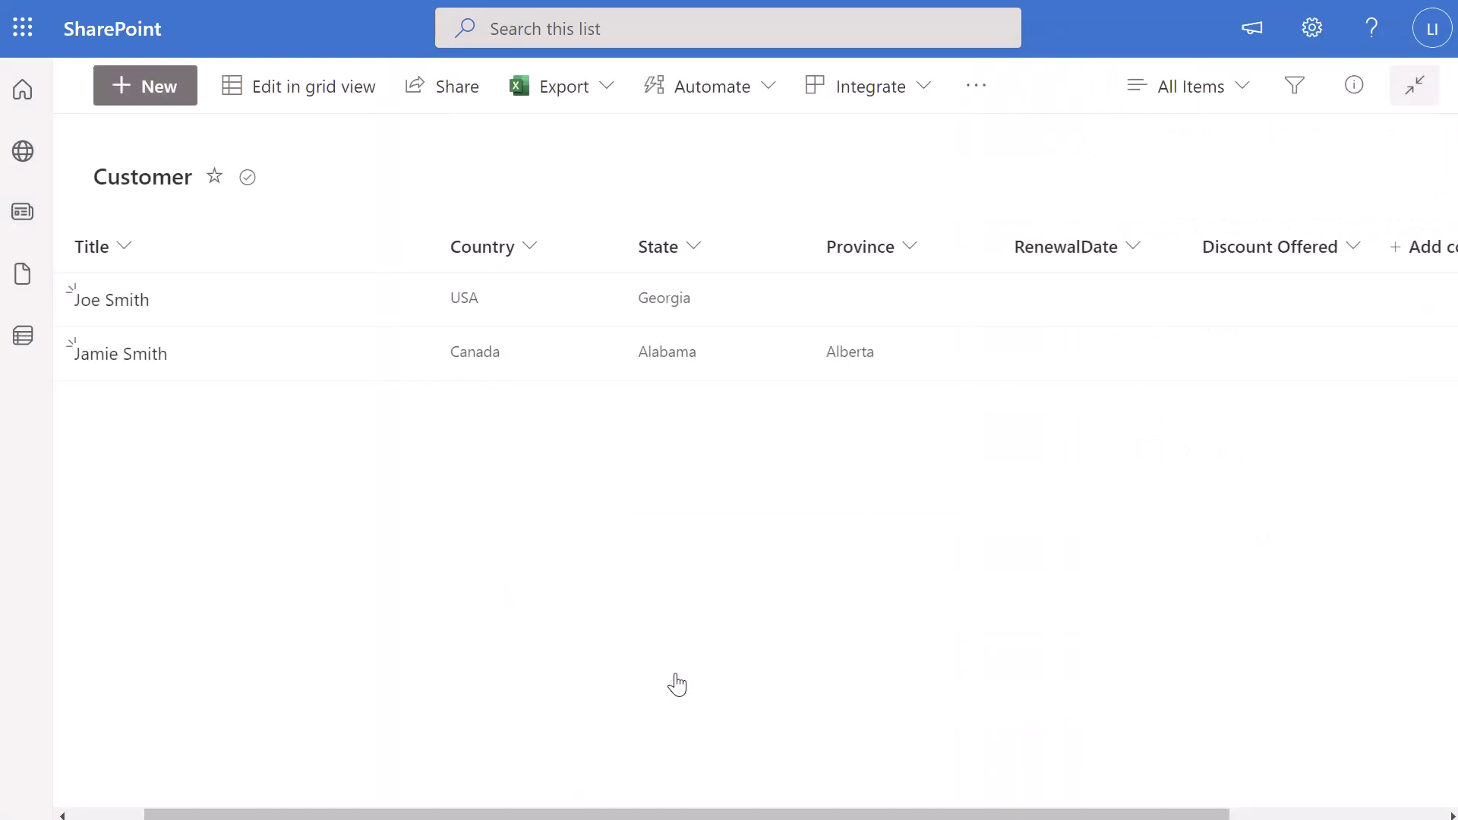
Step: Start a new Customer item and set RenewalDate to 9/1/2022 to test whether the form shows Discount Offered
{"action": "left_click", "coordinate": [180, 108]}
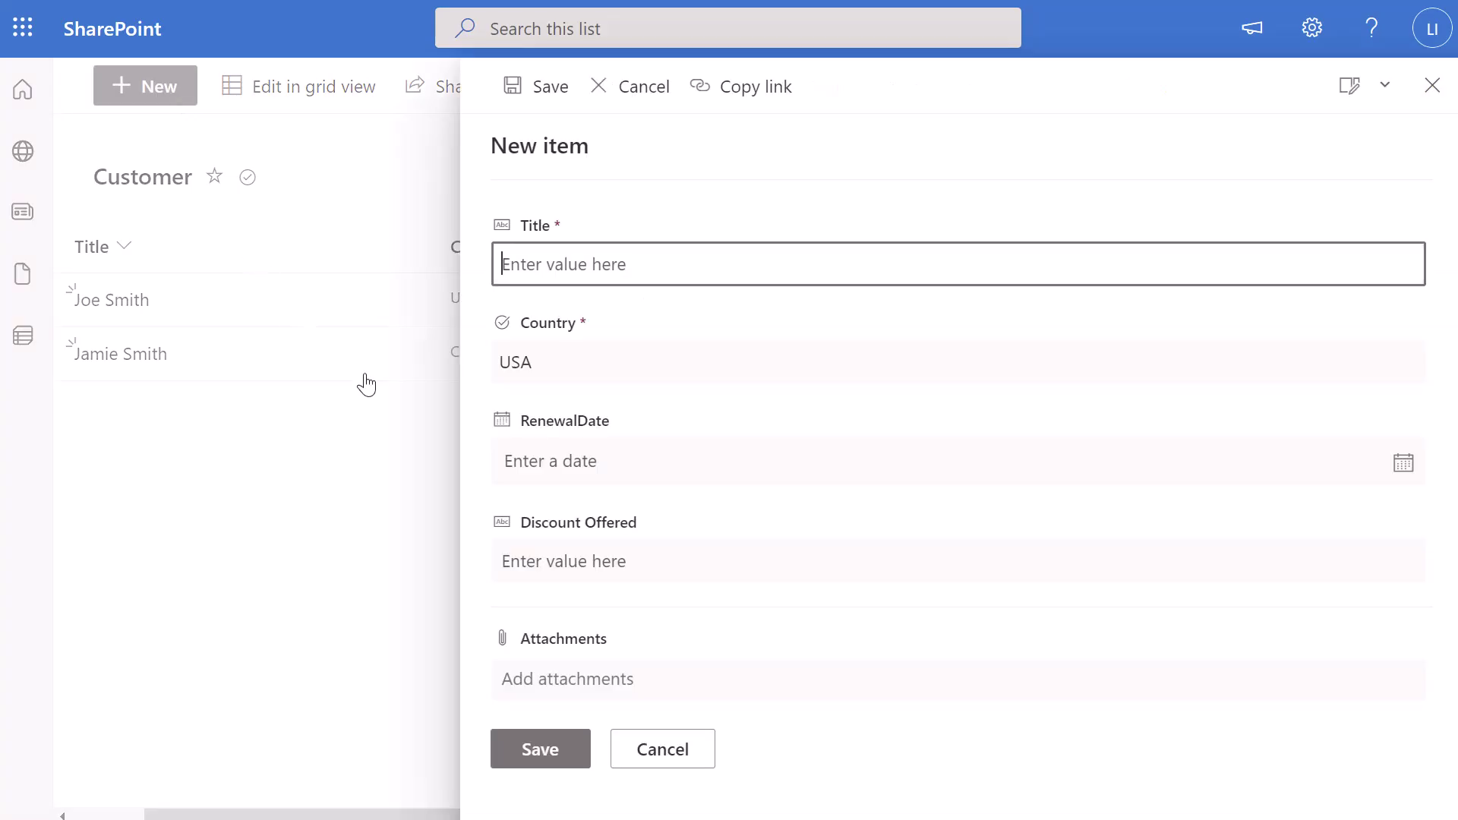
{"action": "left_click", "coordinate": [1406, 463]}
{"action": "left_click", "coordinate": [1384, 490]}
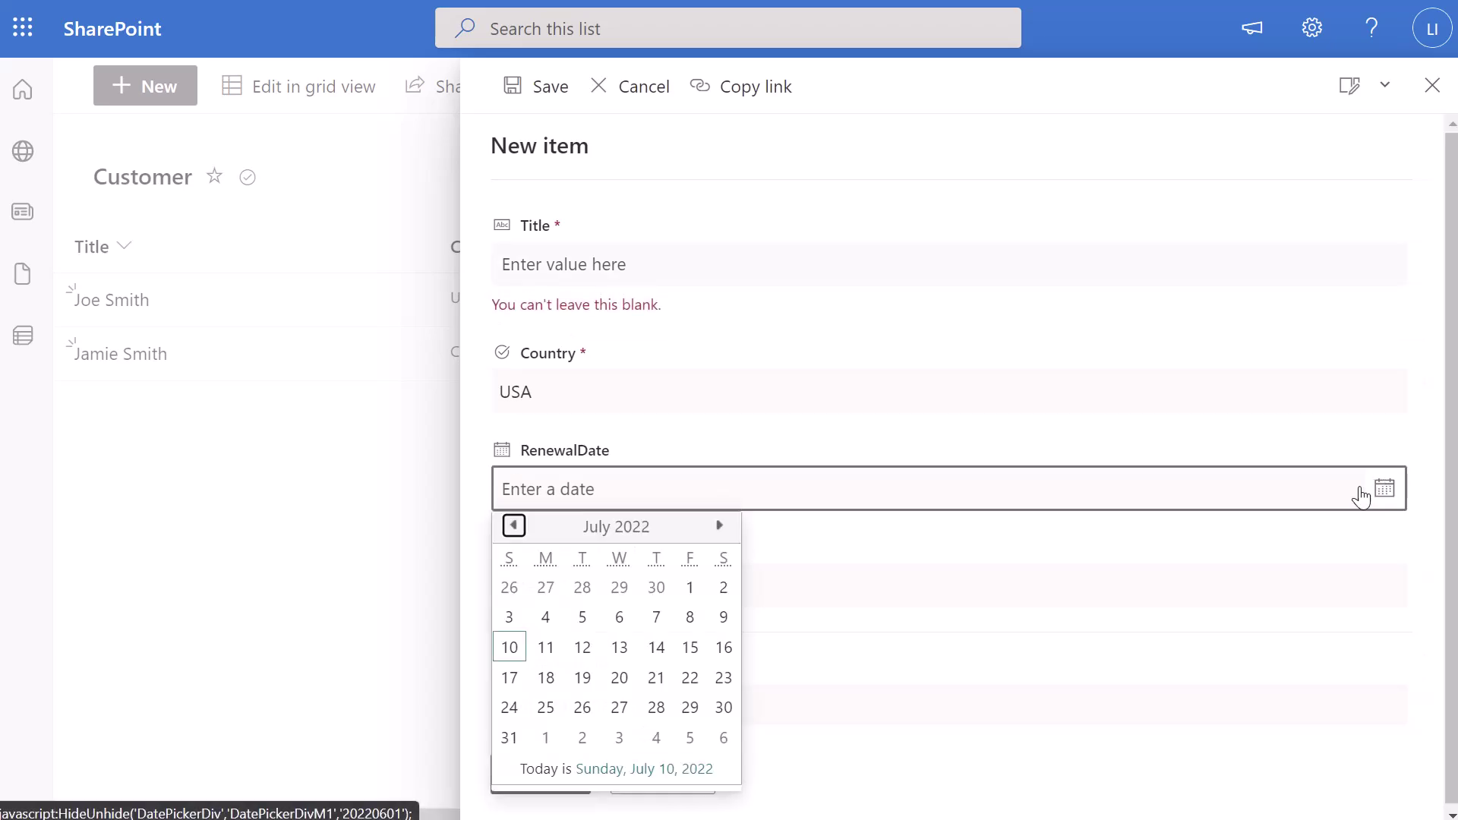
{"action": "left_click", "coordinate": [722, 527]}
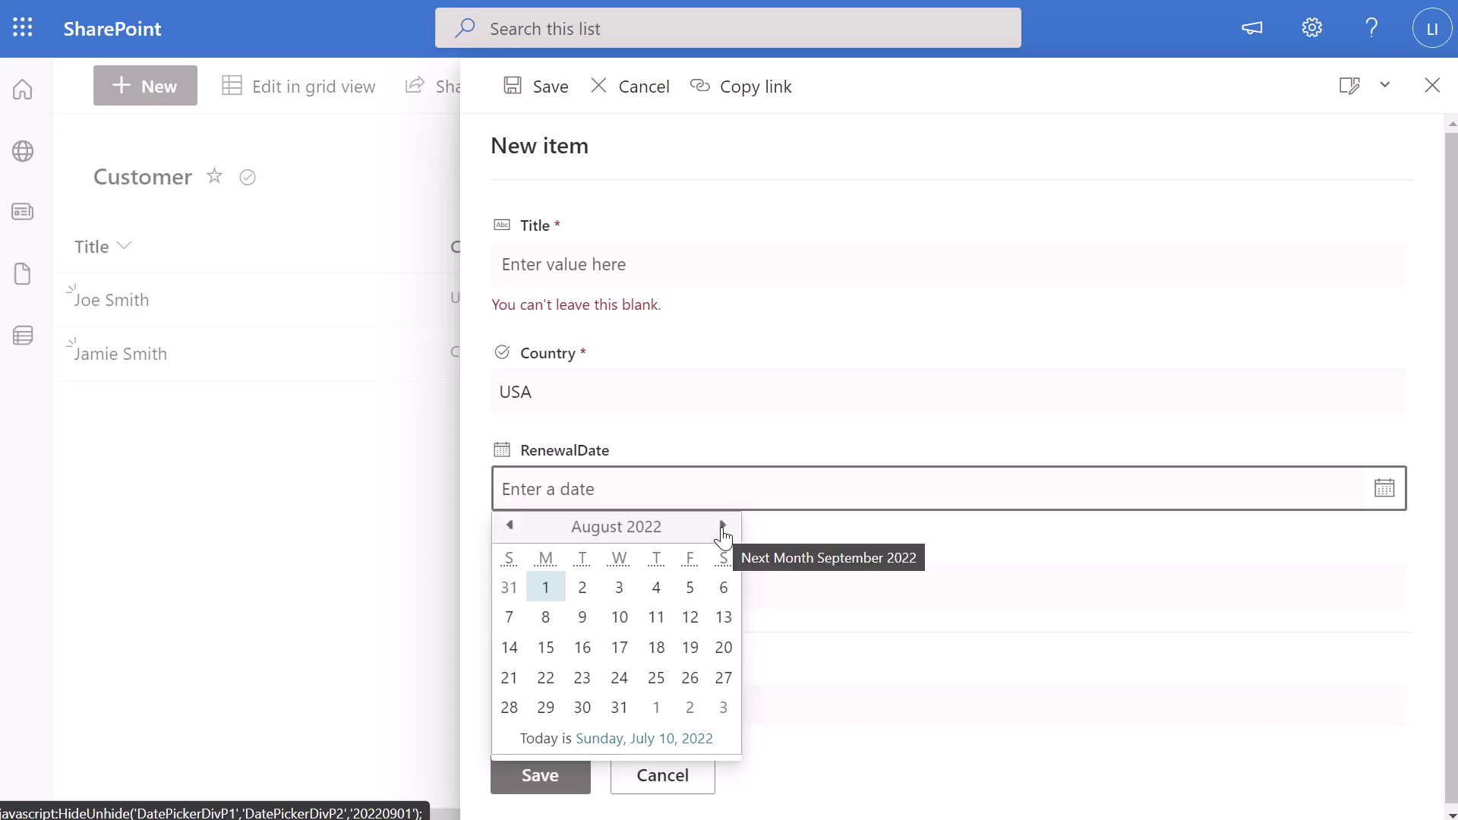
{"action": "left_click", "coordinate": [657, 707]}
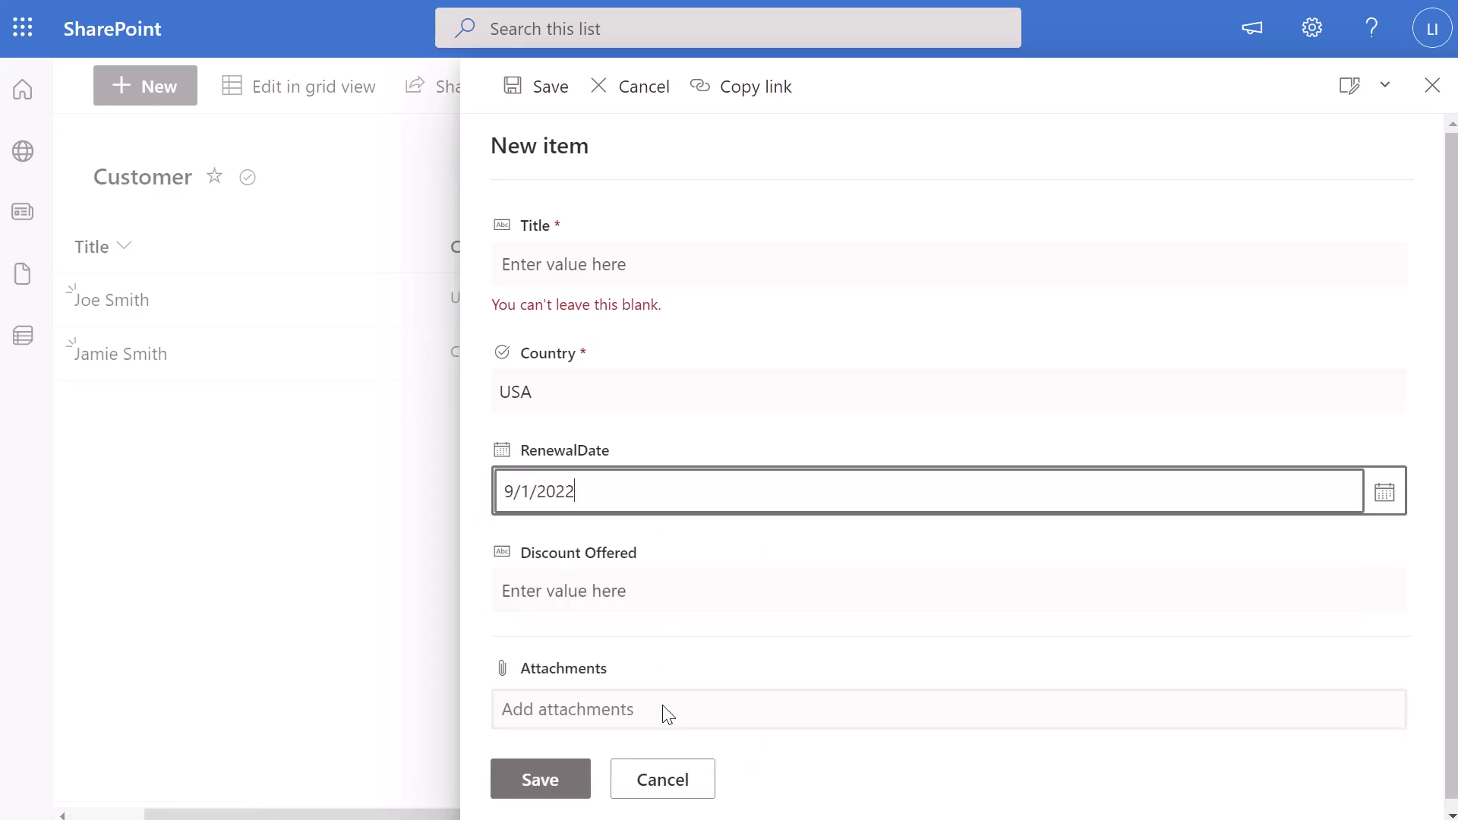
{"action": "left_click", "coordinate": [671, 659]}
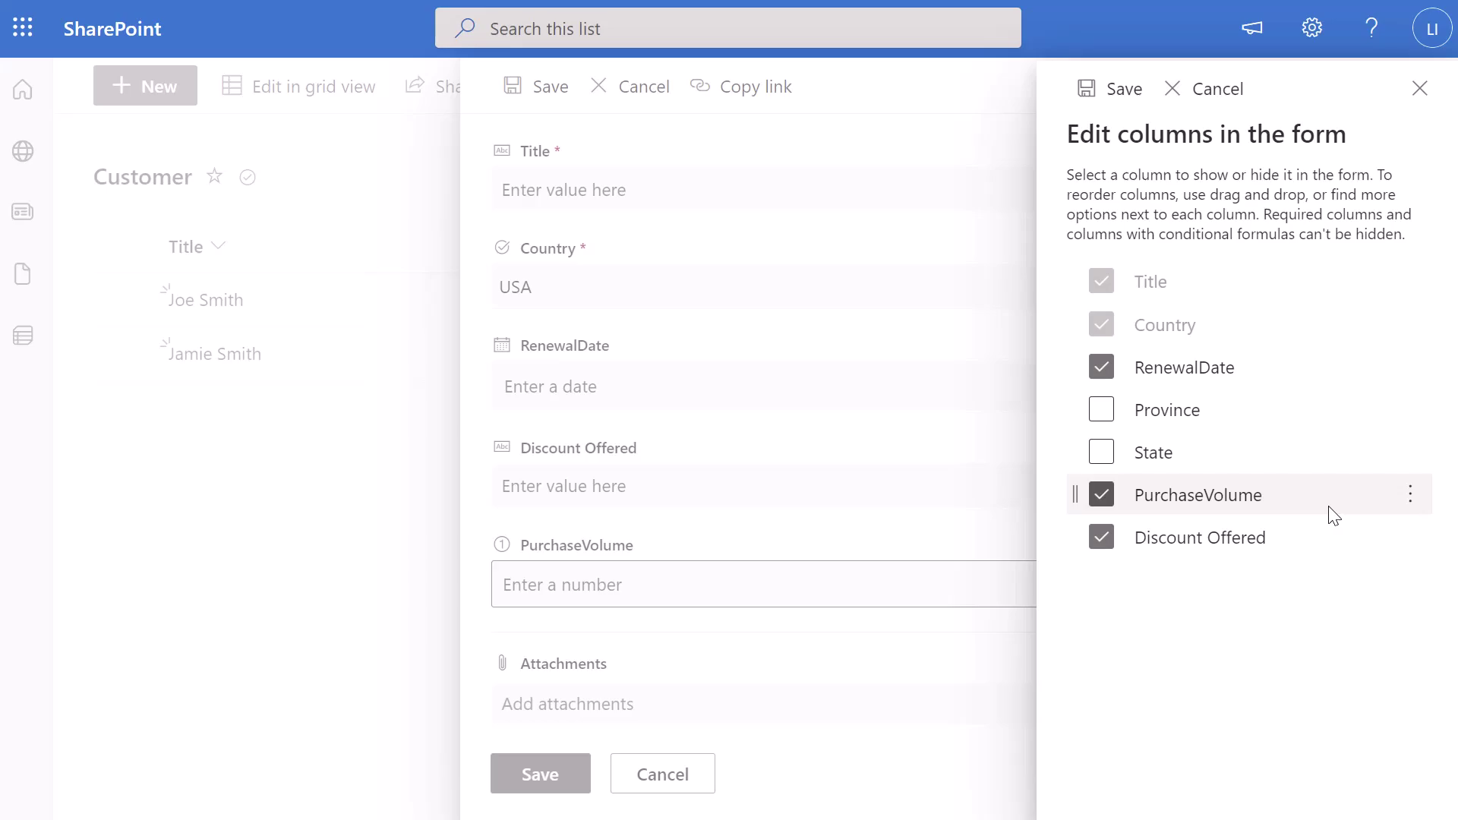
Step: Set the Discount Offered field's conditional formula to =if([$PurchaseVolume] >= 5000, 'true', 'false') and save the form's column changes
{"action": "left_click", "coordinate": [1410, 539]}
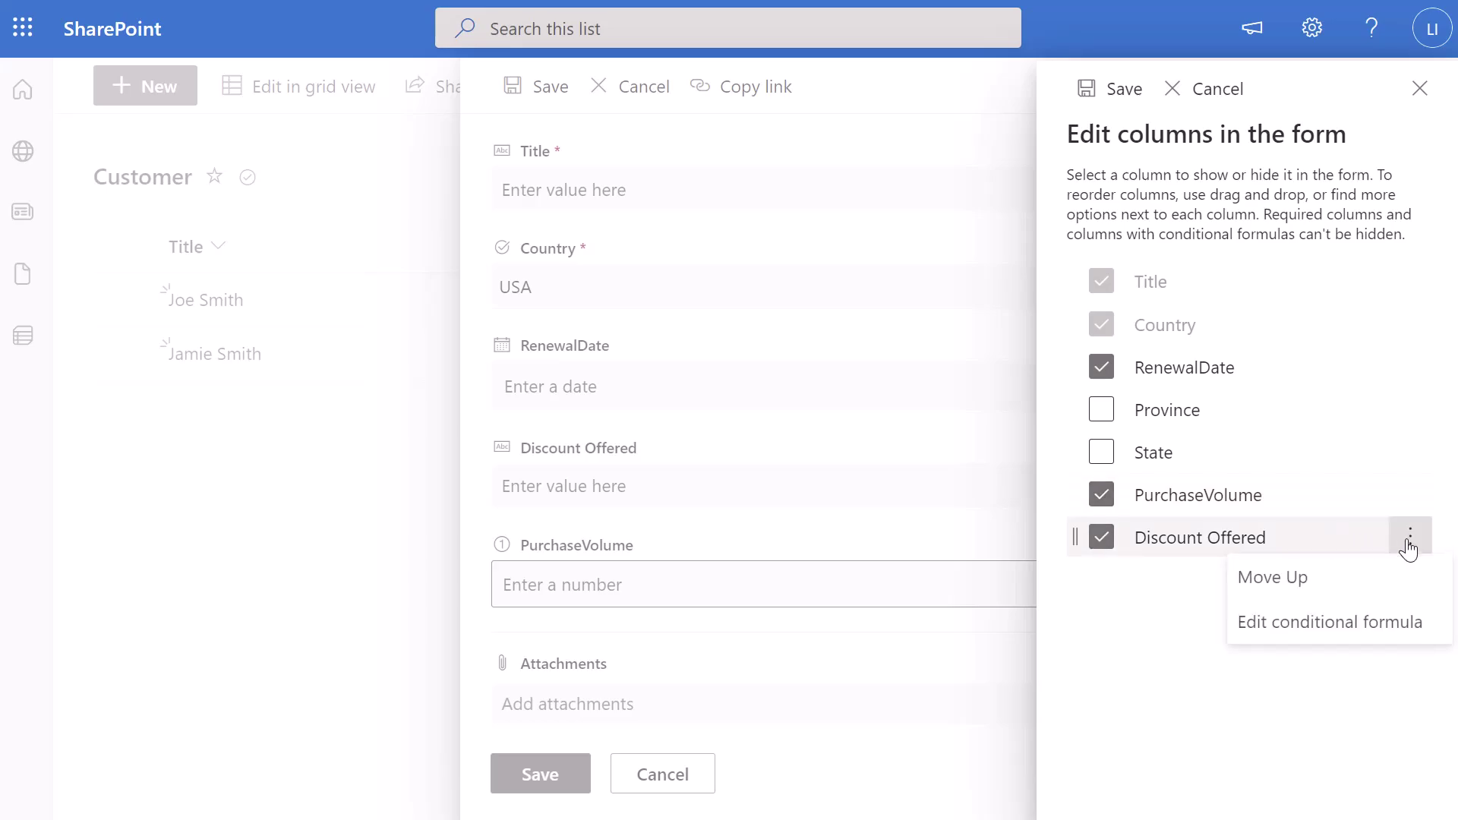
{"action": "left_click", "coordinate": [1385, 624]}
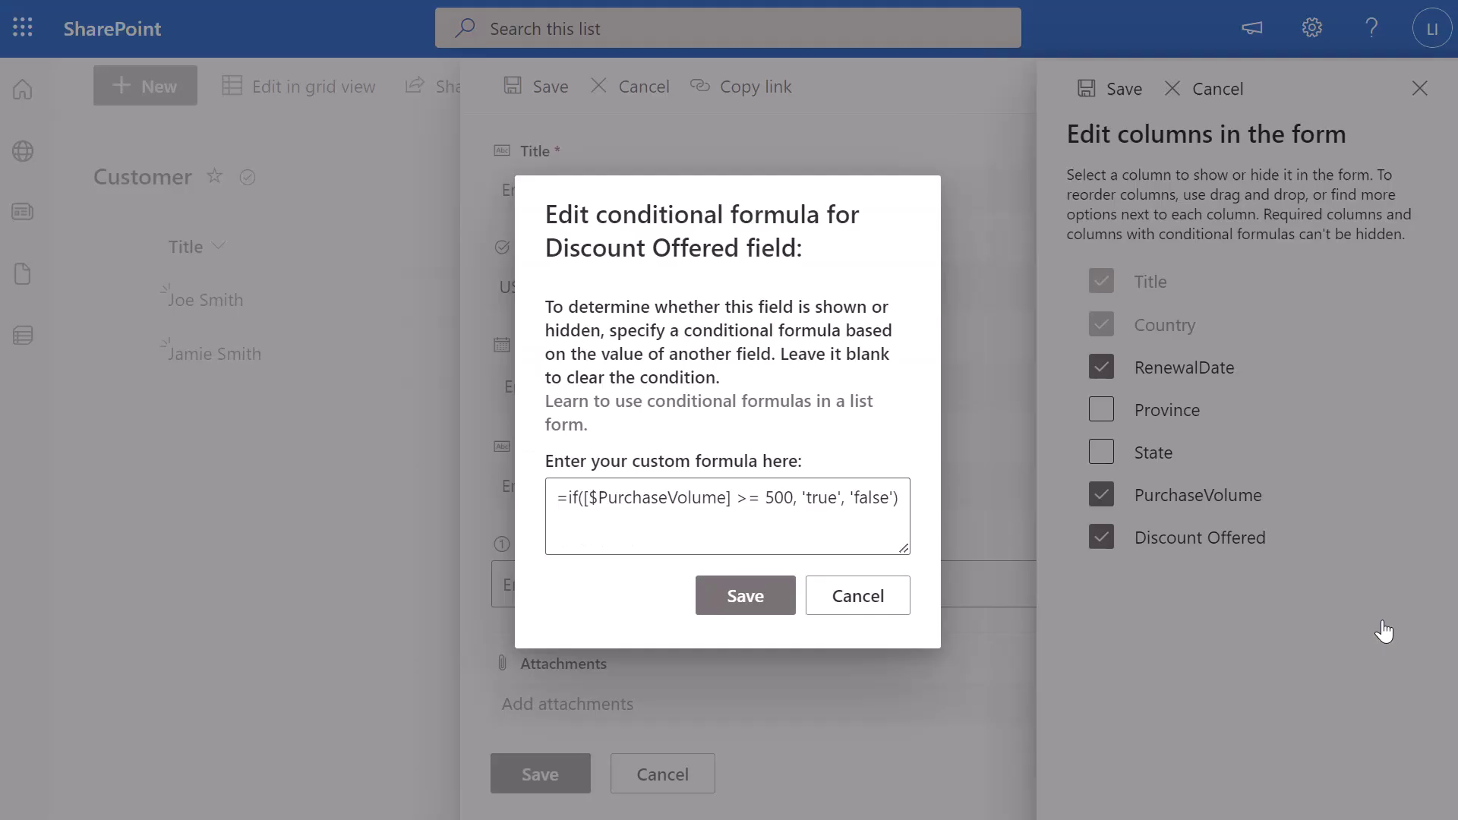
{"action": "left_click", "coordinate": [781, 512]}
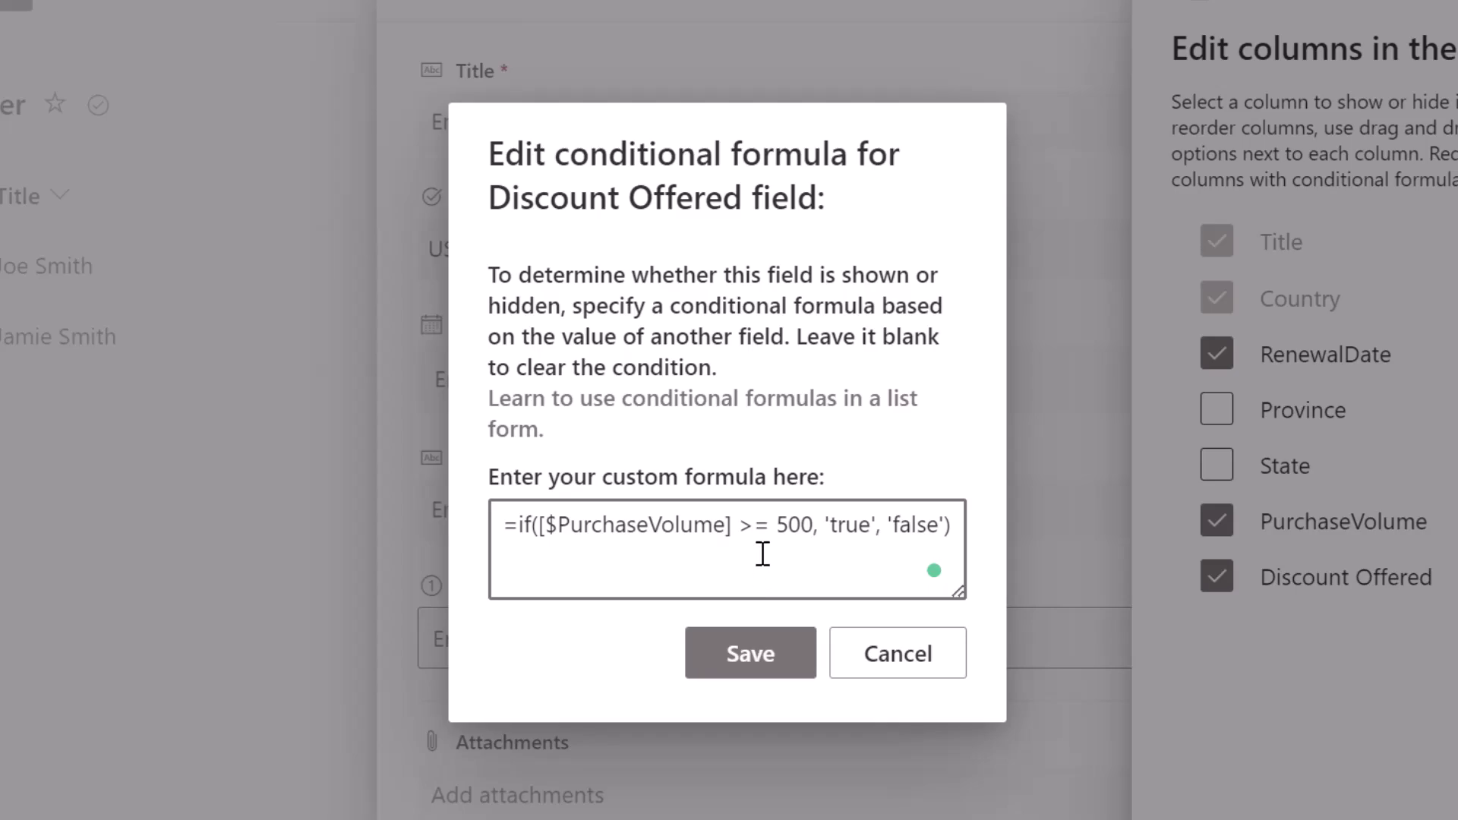
{"action": "left_click_drag", "start_coordinate": [739, 524], "coordinate": [768, 538]}
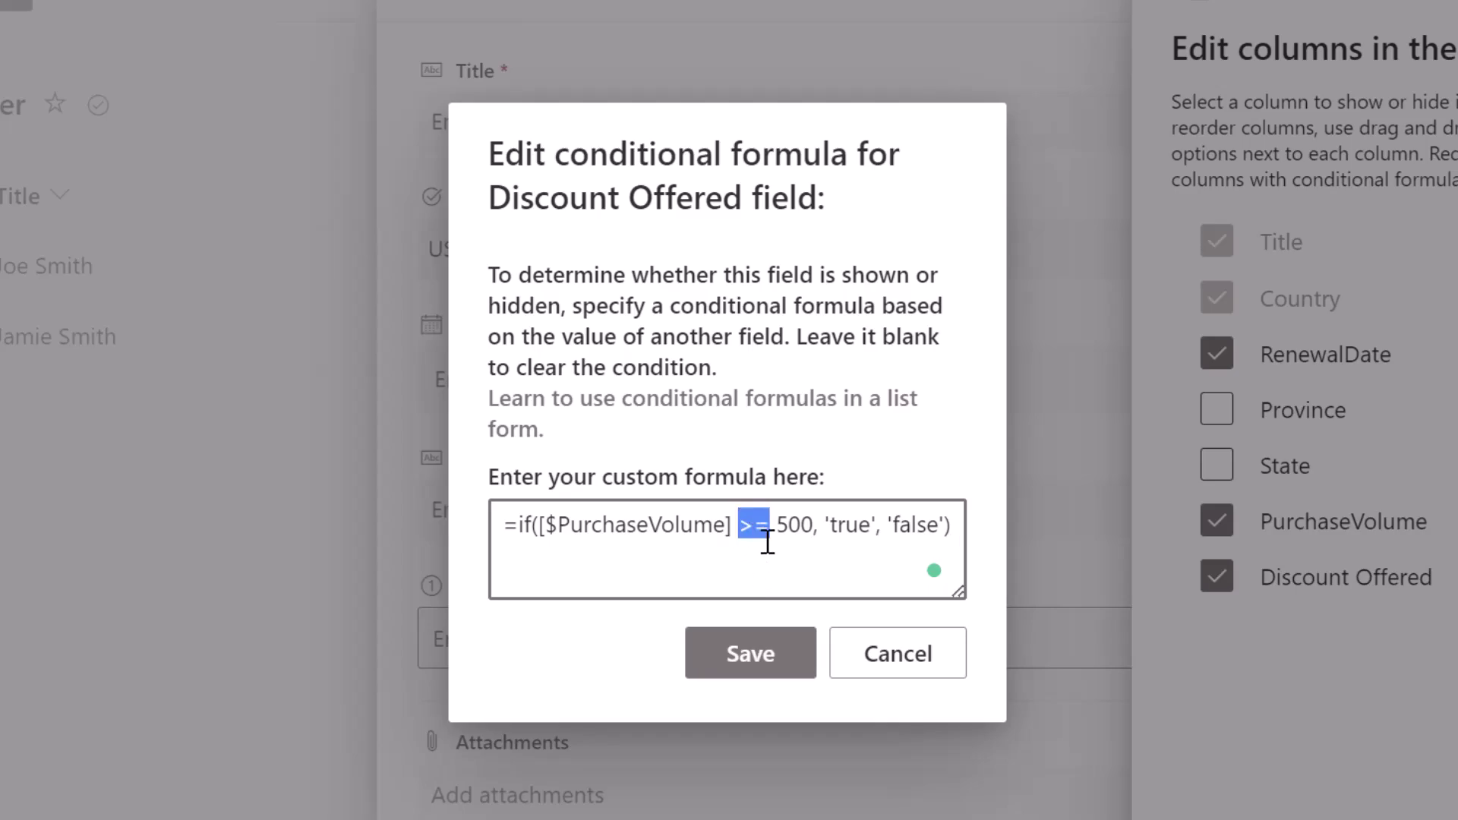
{"action": "left_click", "coordinate": [762, 558]}
{"action": "left_click", "coordinate": [814, 524]}
{"action": "type", "text": "0,"}
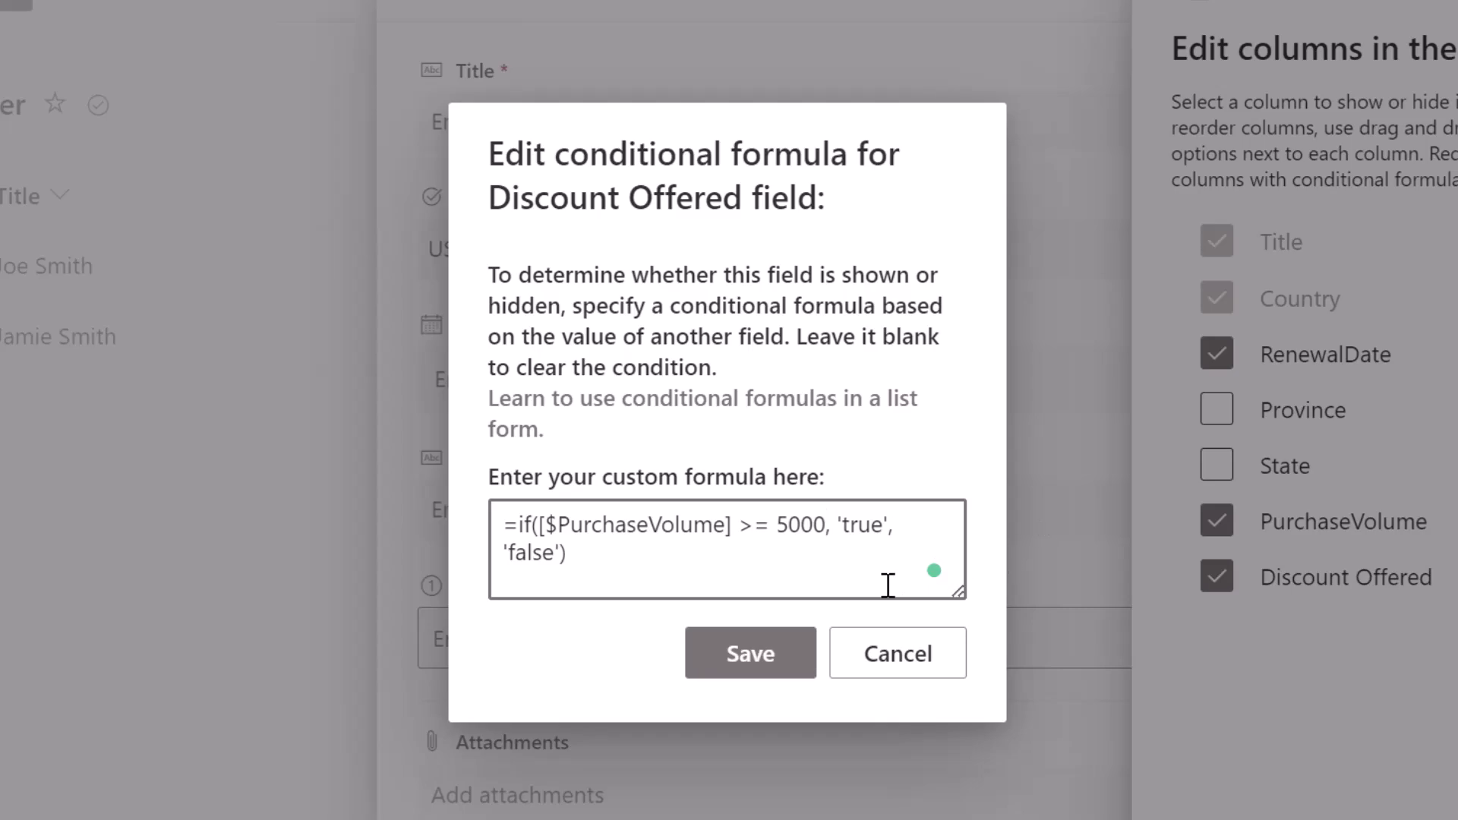
{"action": "left_click", "coordinate": [837, 579]}
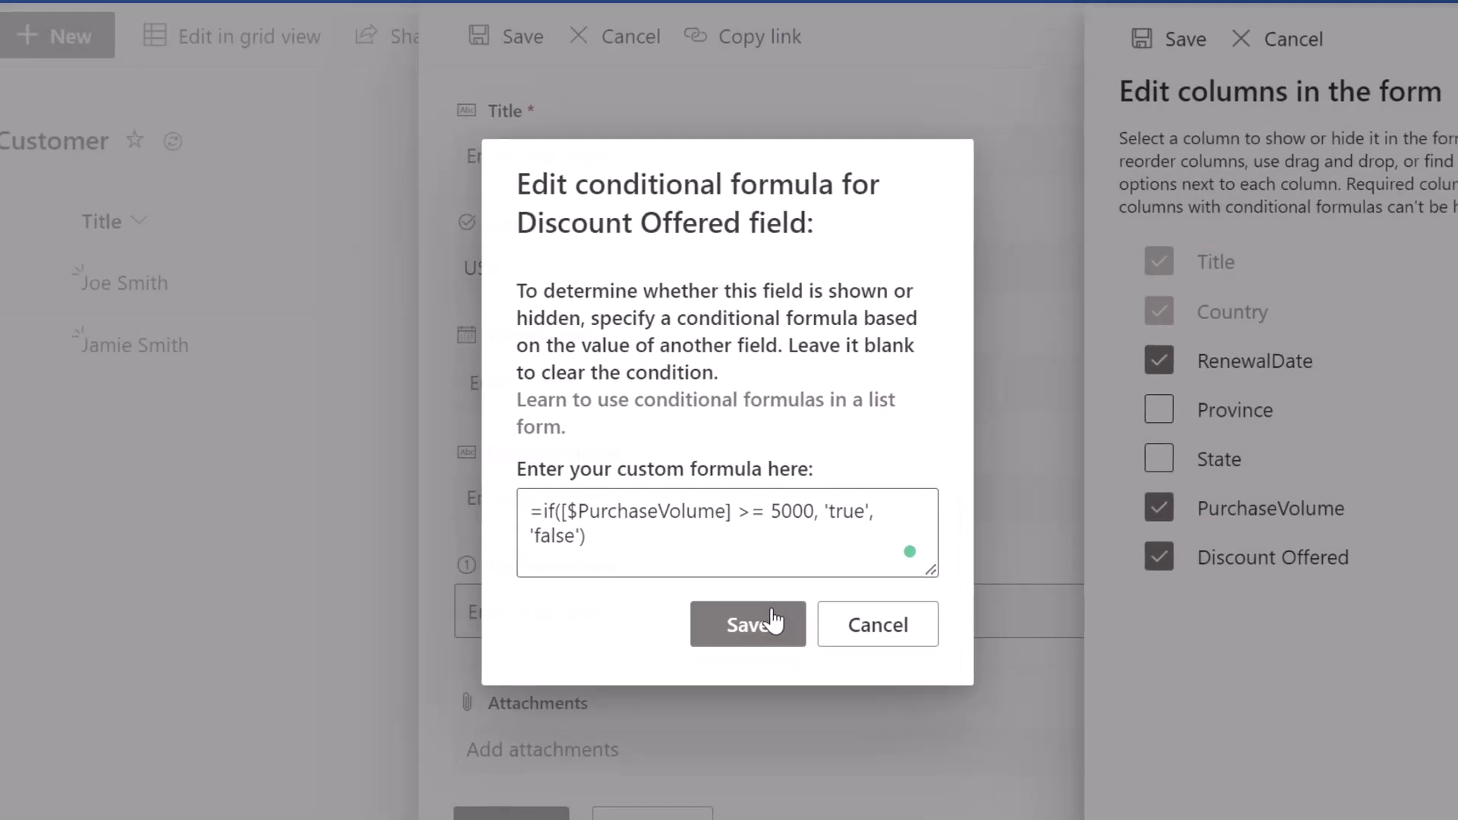
{"action": "left_click", "coordinate": [780, 649]}
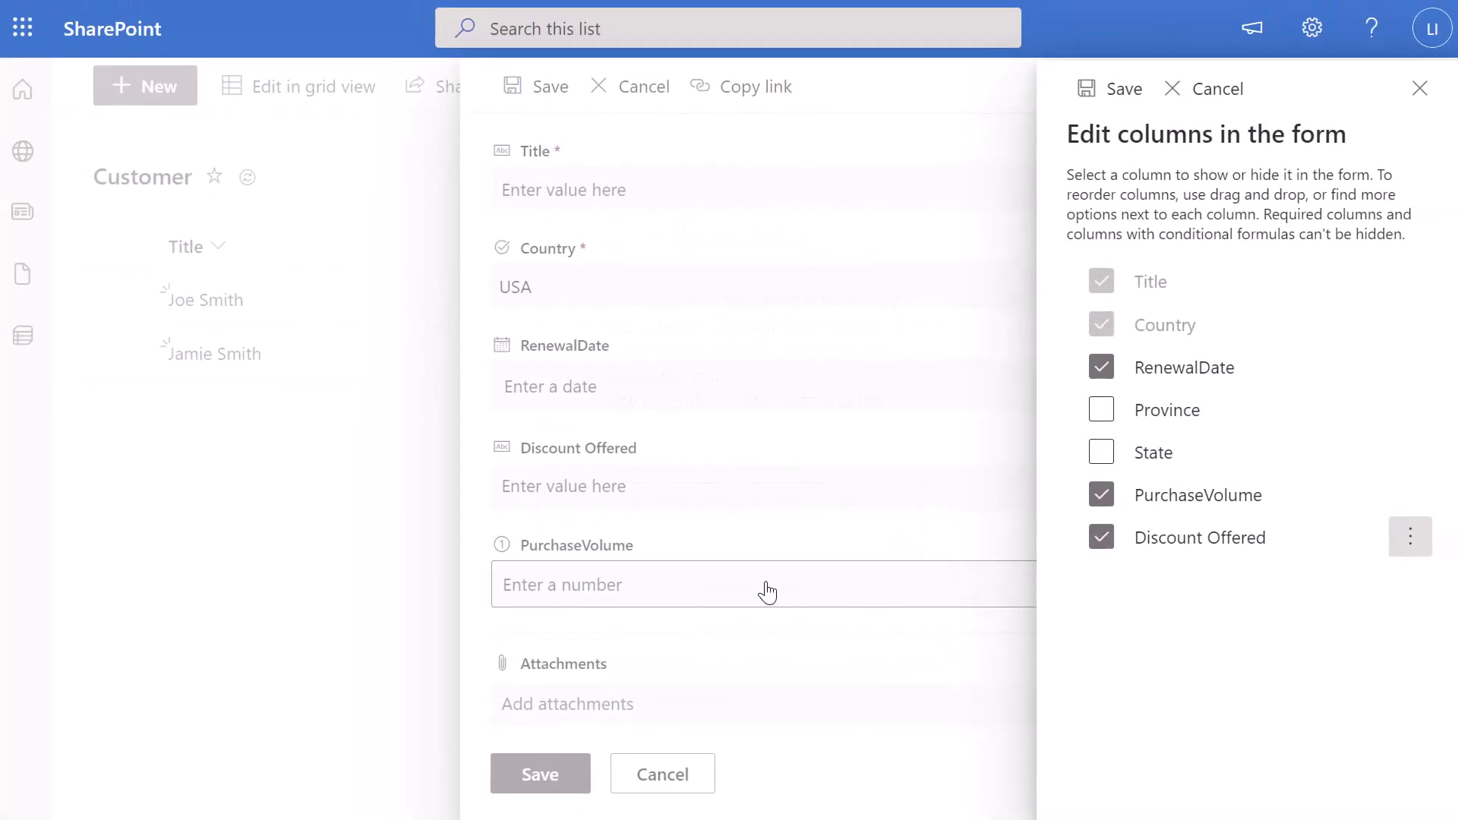
{"action": "left_click", "coordinate": [1127, 91]}
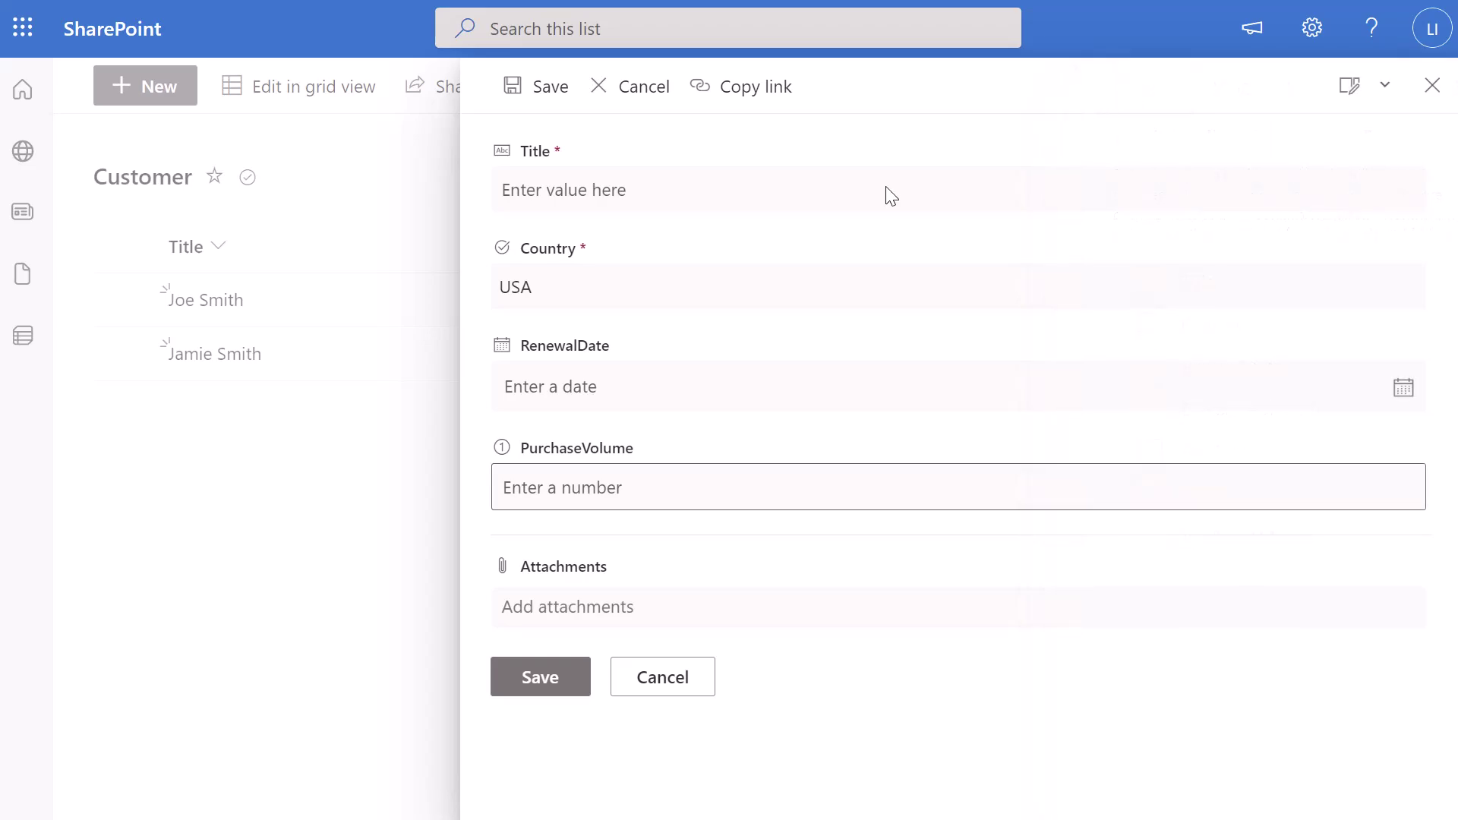
Step: Enter 9000 as the PurchaseVolume in the new item form to test whether Discount Offered appears
{"action": "left_click", "coordinate": [663, 483]}
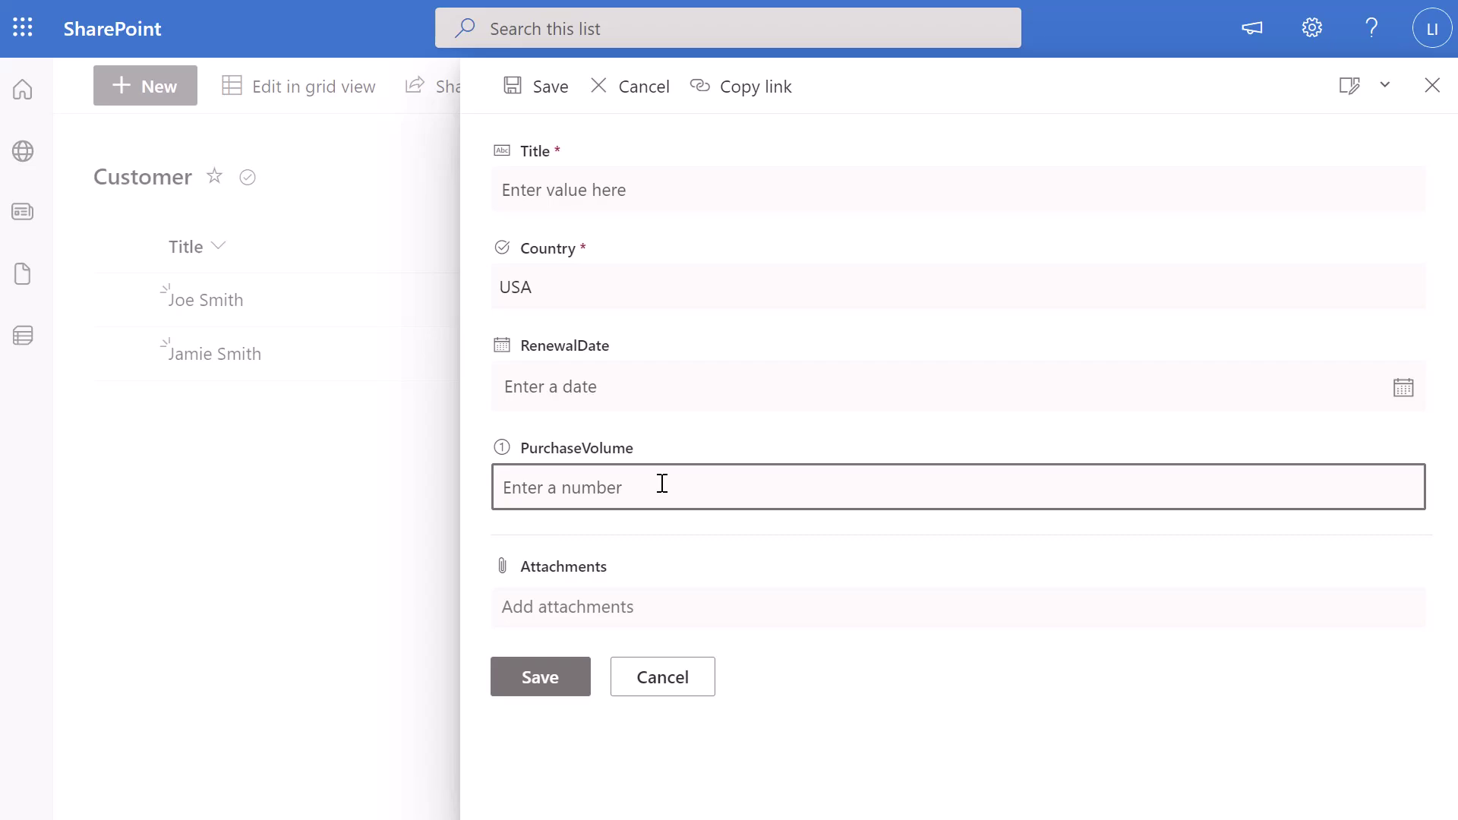
{"action": "type", "text": "9000"}
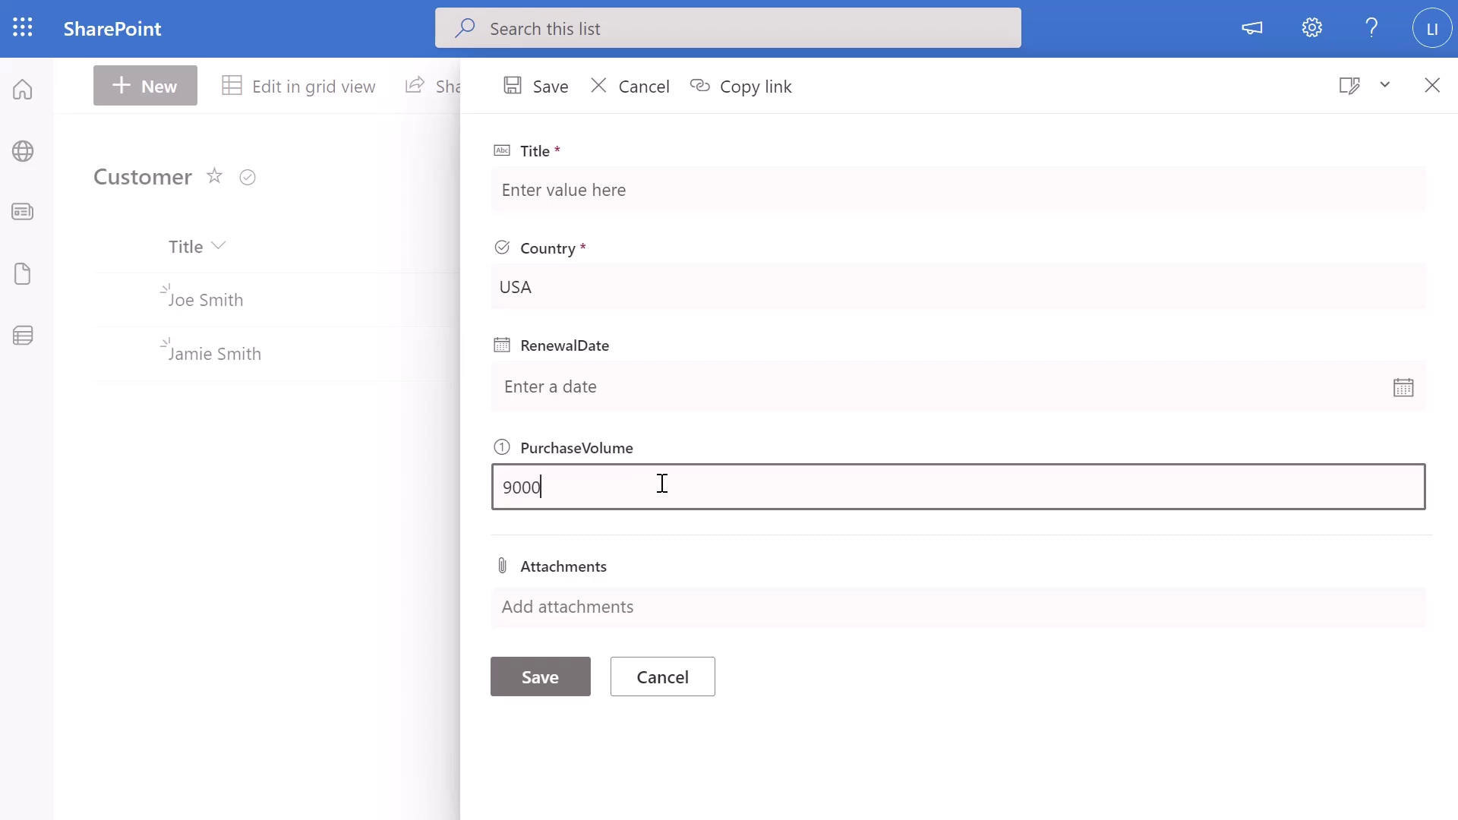